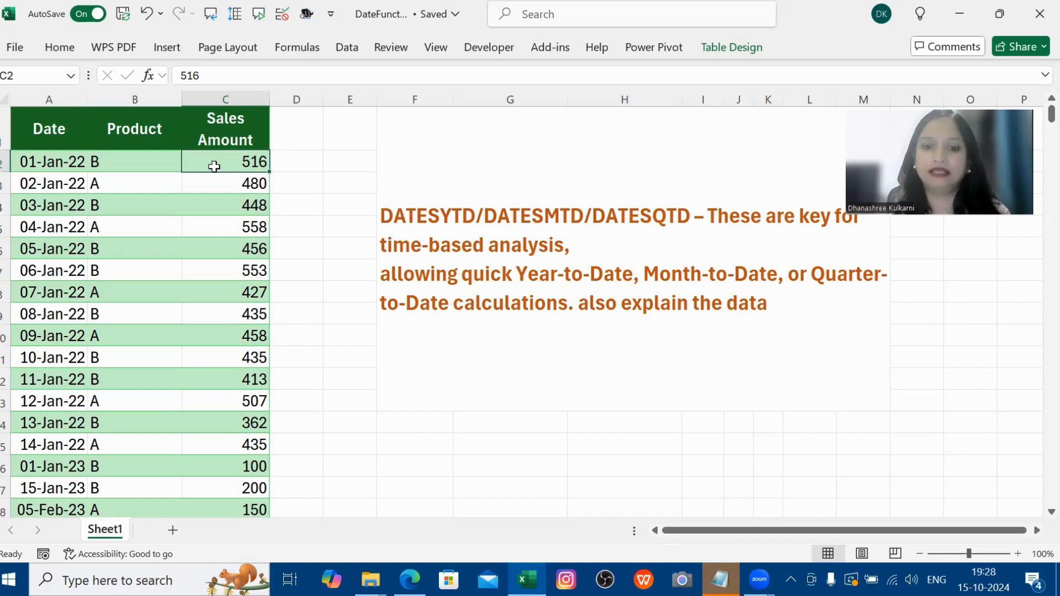
Add the sales table with Date, Product and Sales Amount columns to the Power Pivot data model
{"action": "left_click", "coordinate": [575, 200]}
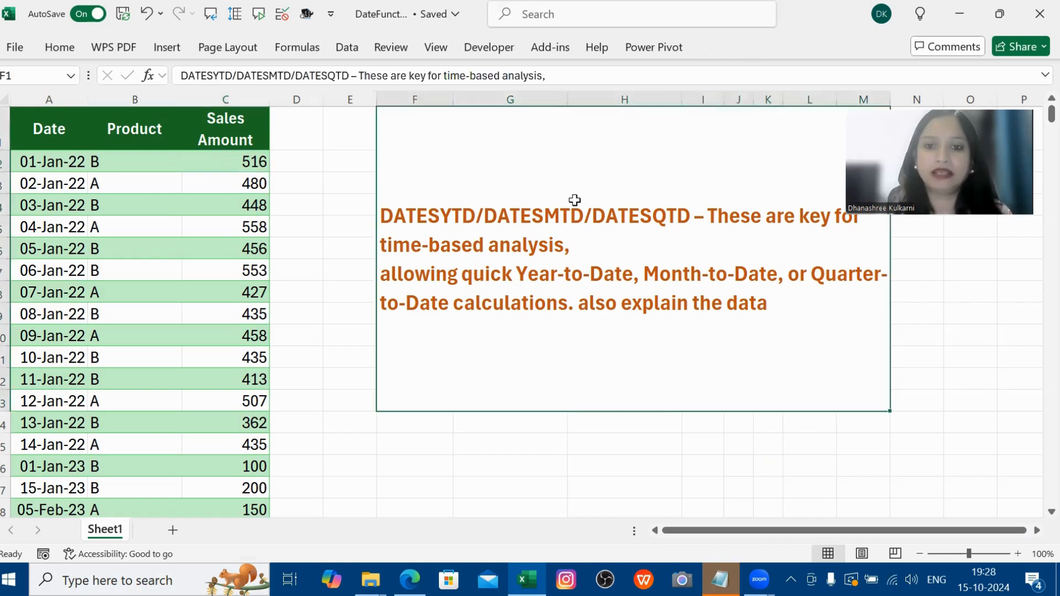
{"action": "left_click", "coordinate": [104, 248]}
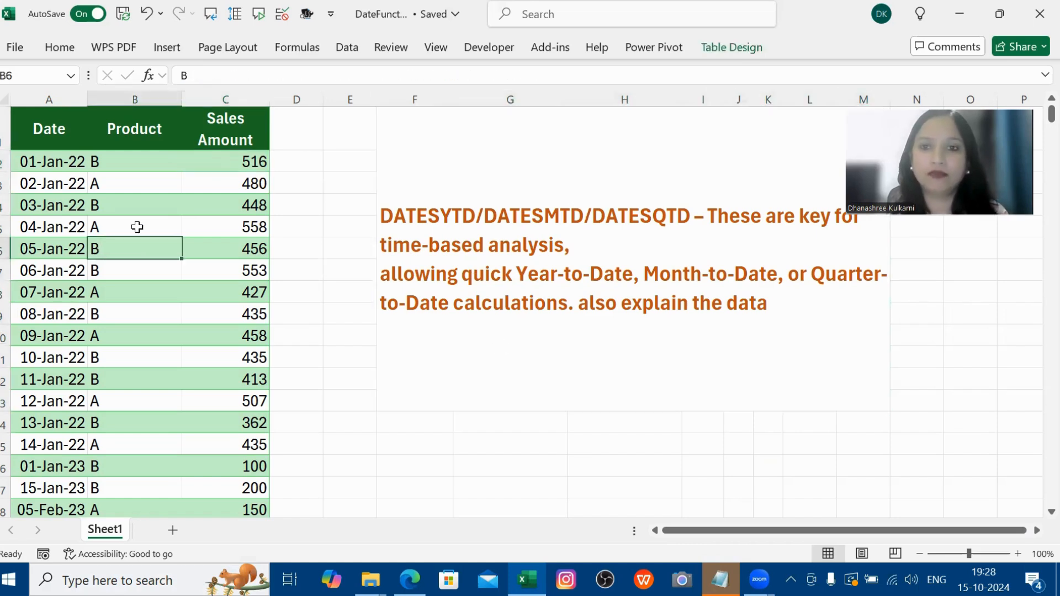
{"action": "left_click", "coordinate": [671, 48]}
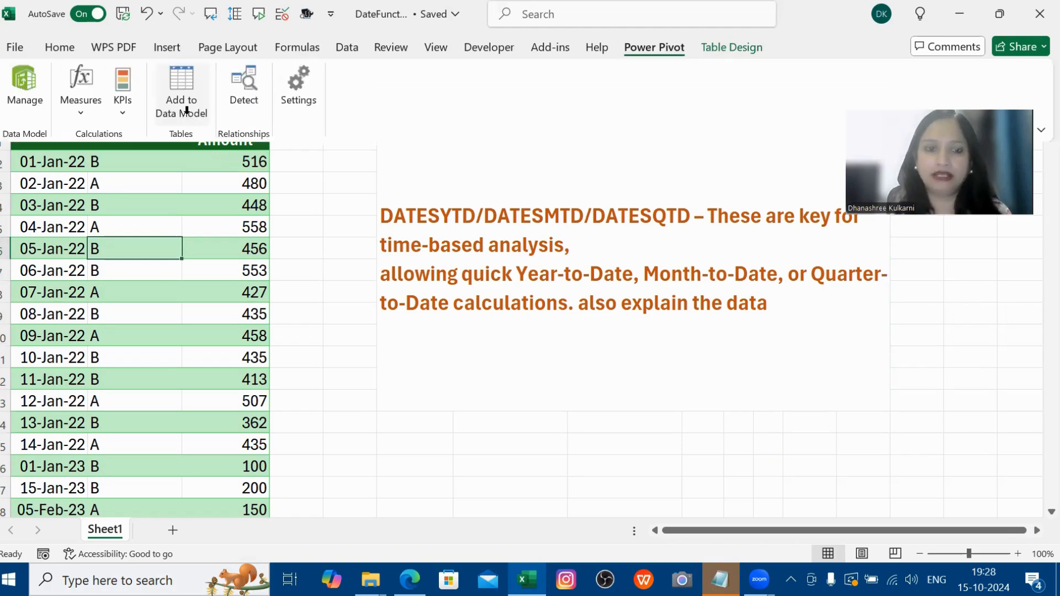
{"action": "left_click", "coordinate": [182, 99]}
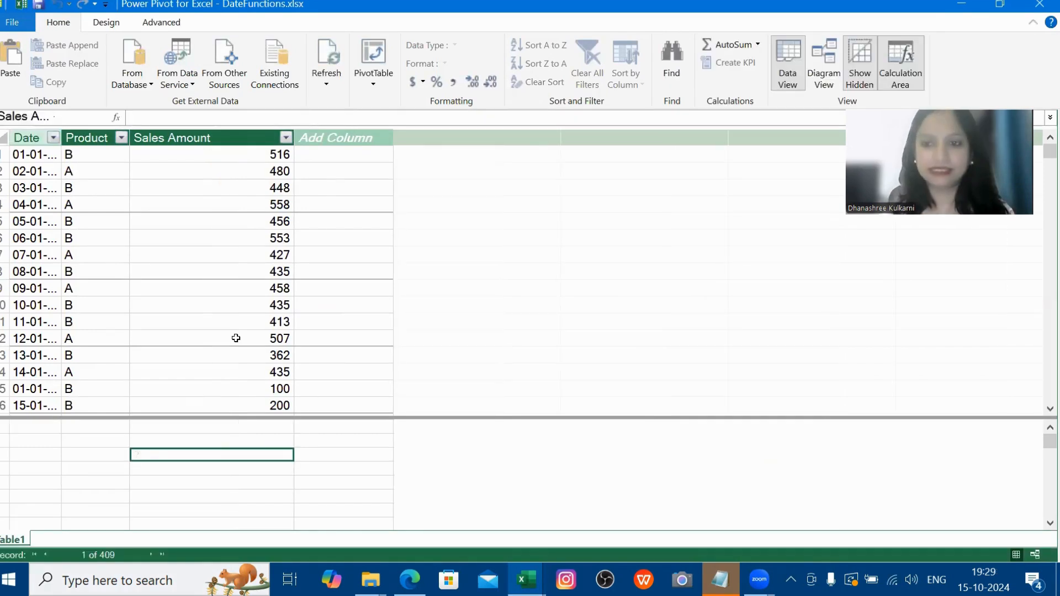
Create a measure in the calculation area under Sales Amount with the formula =sum([Sales Amount])
{"action": "left_click", "coordinate": [163, 123]}
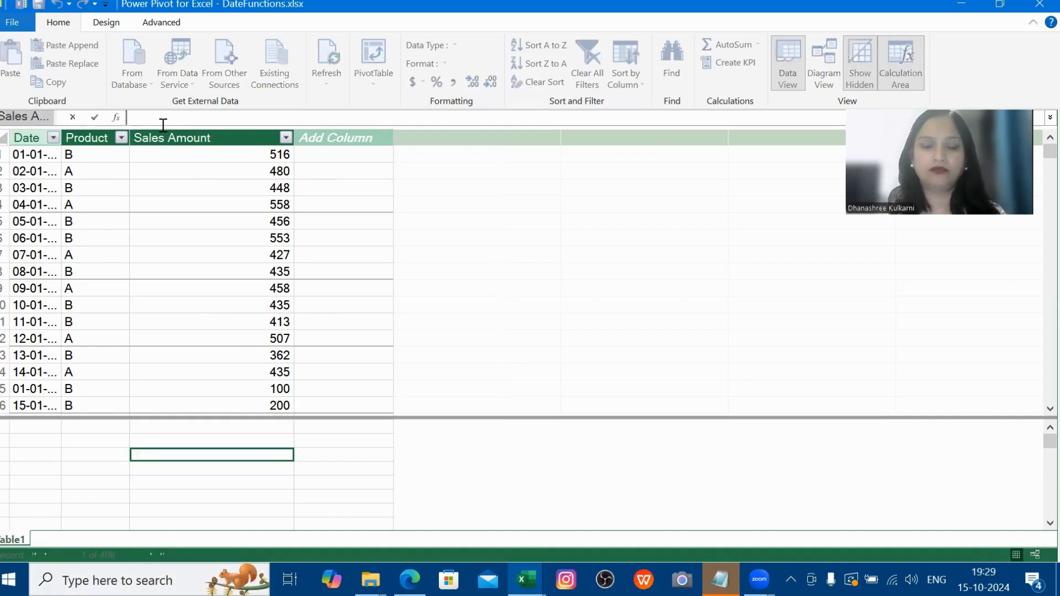
{"action": "type", "text": "="}
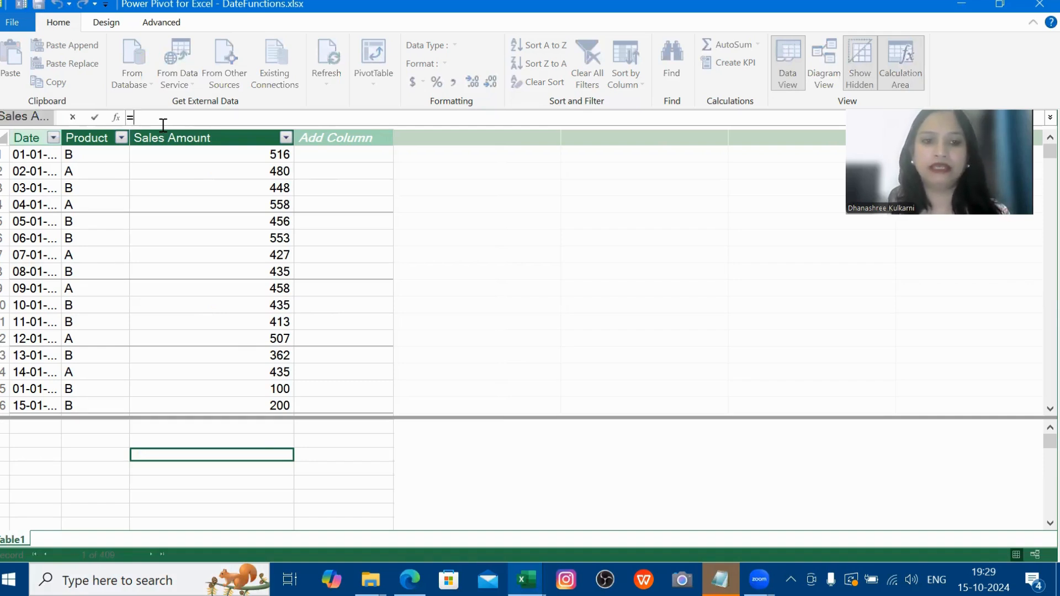
{"action": "type", "text": "sum("}
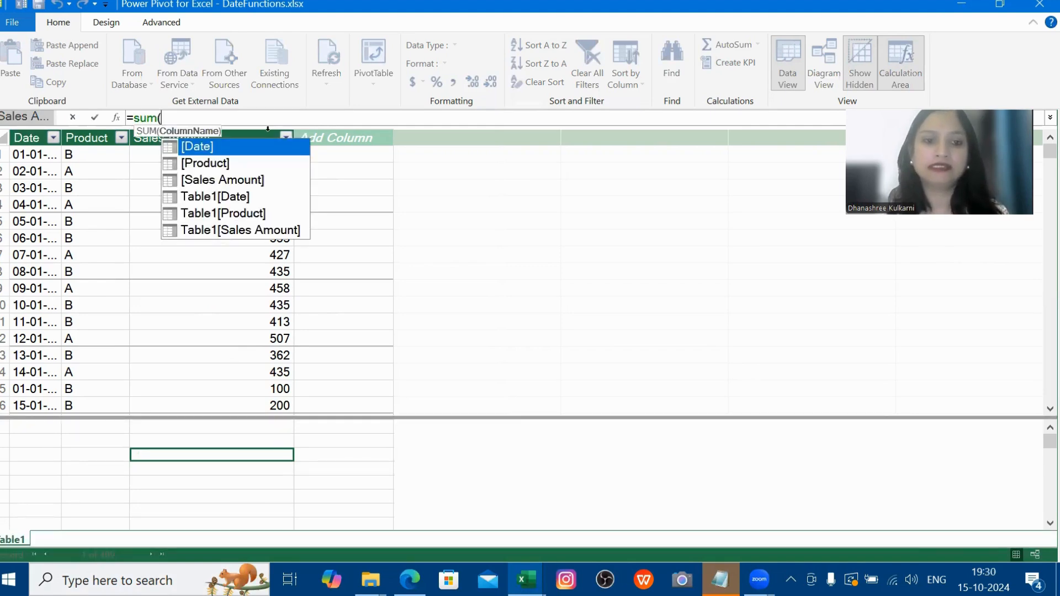
{"action": "double_click", "coordinate": [254, 180]}
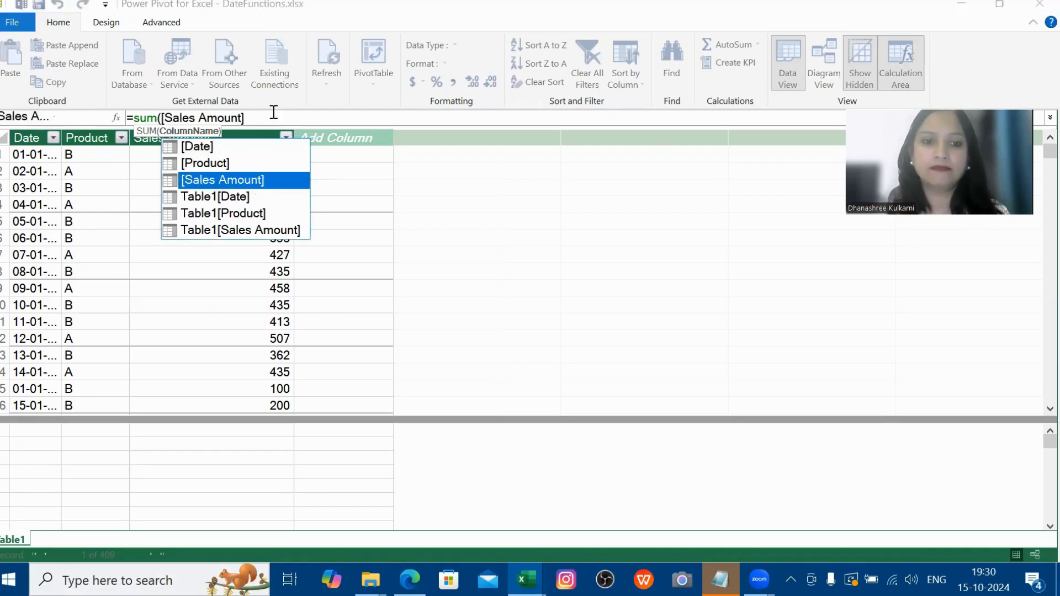
{"action": "left_click", "coordinate": [274, 112]}
{"action": "type", "text": ")"}
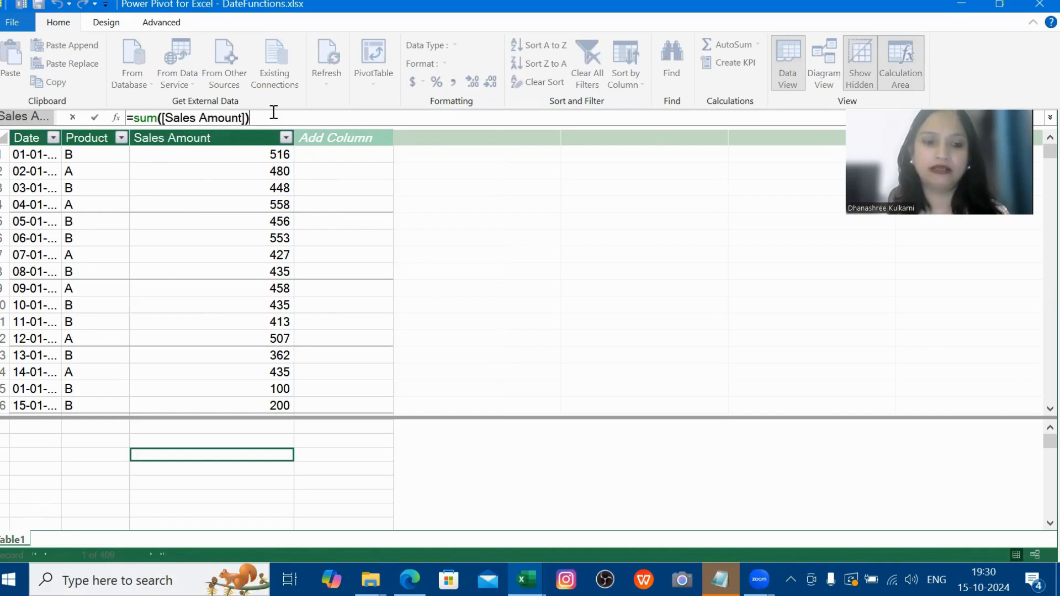
{"action": "key", "text": "Return"}
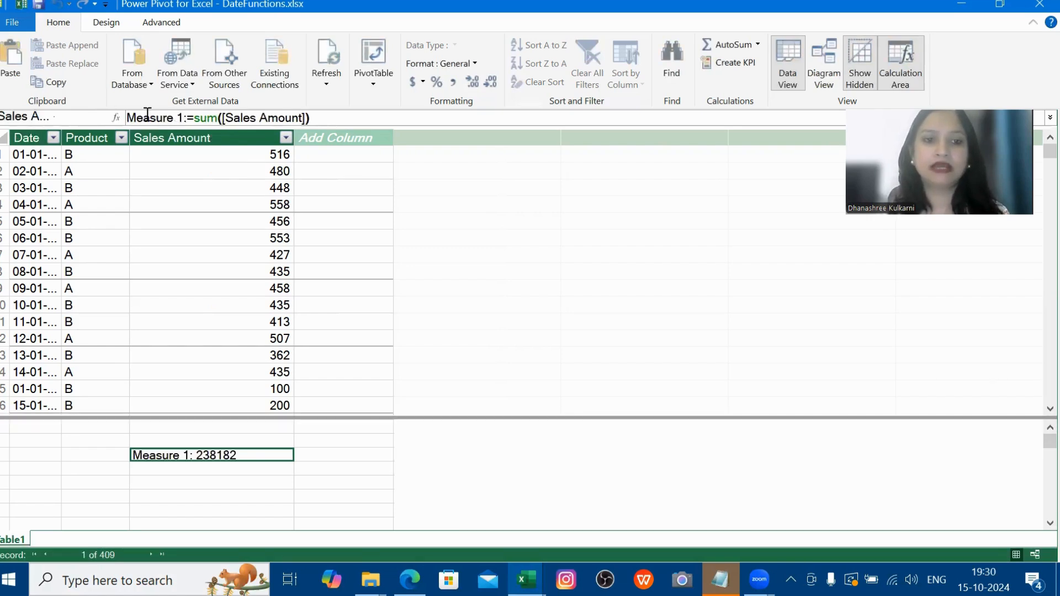
Rename the sum measure to TotalSales and close the Power Pivot window
{"action": "left_click_drag", "start_coordinate": [183, 118], "coordinate": [120, 118]}
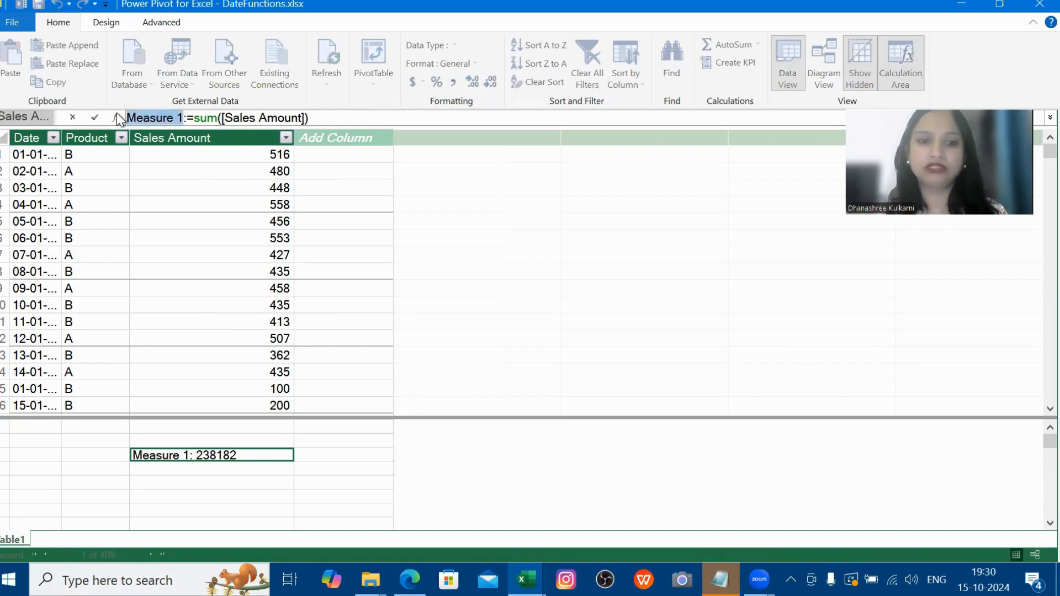
{"action": "key", "text": "BackSpace"}
{"action": "type", "text": "To"}
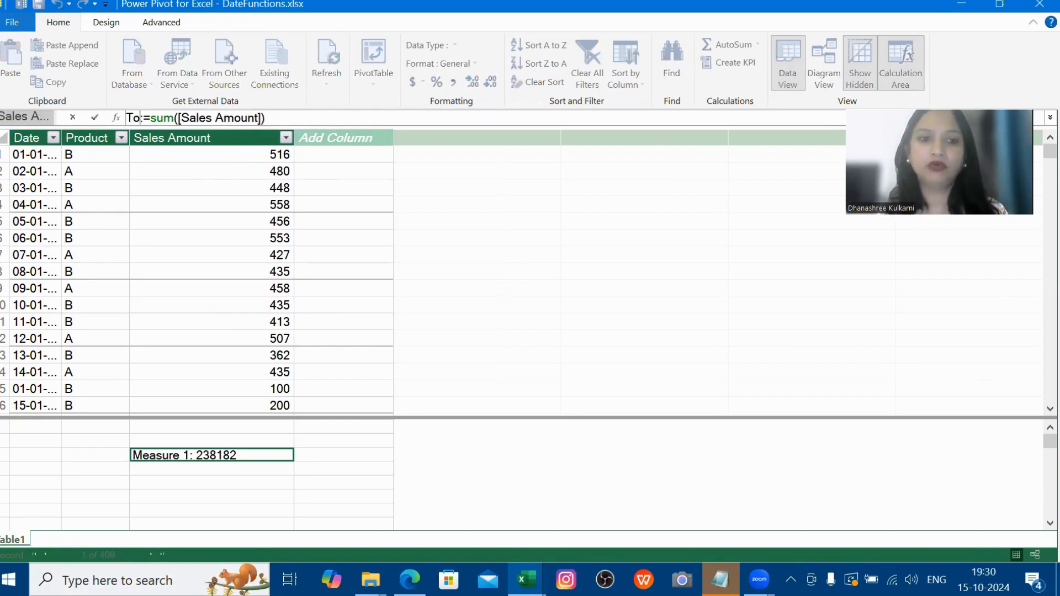
{"action": "type", "text": "talSales"}
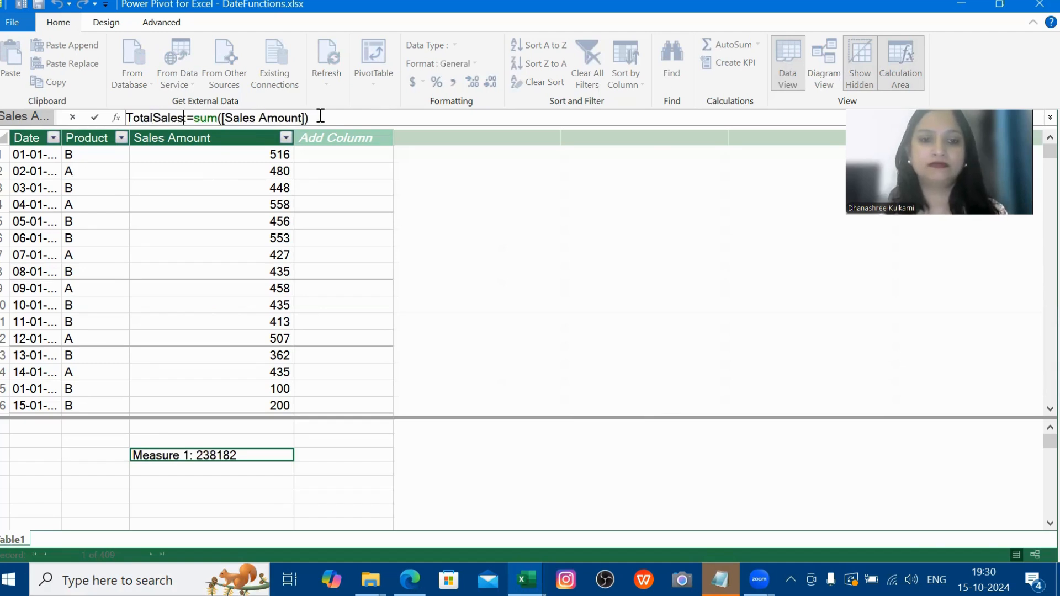
{"action": "key", "text": "Return"}
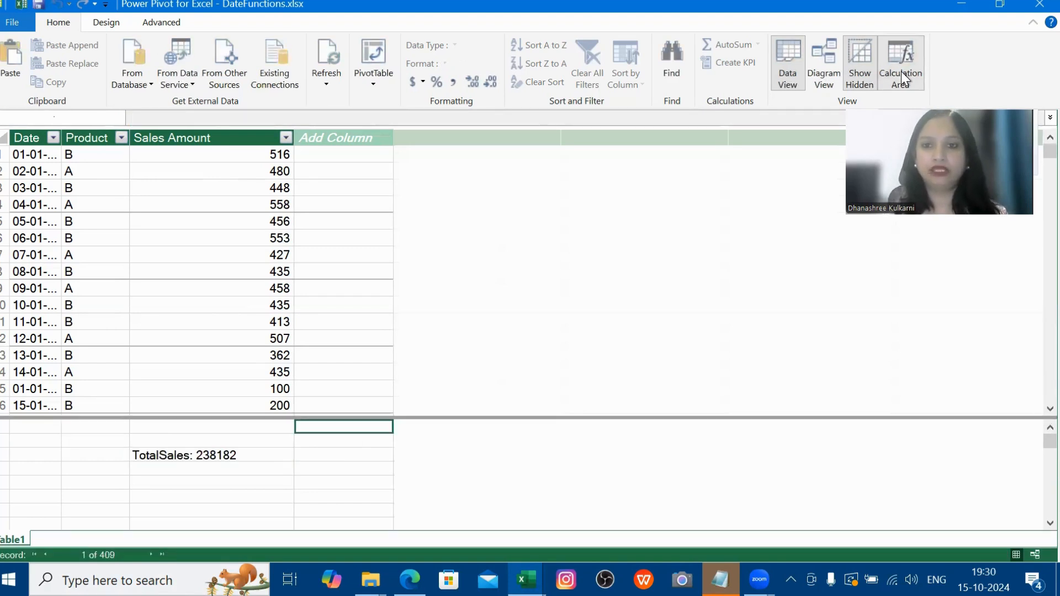
{"action": "left_click", "coordinate": [1033, 5]}
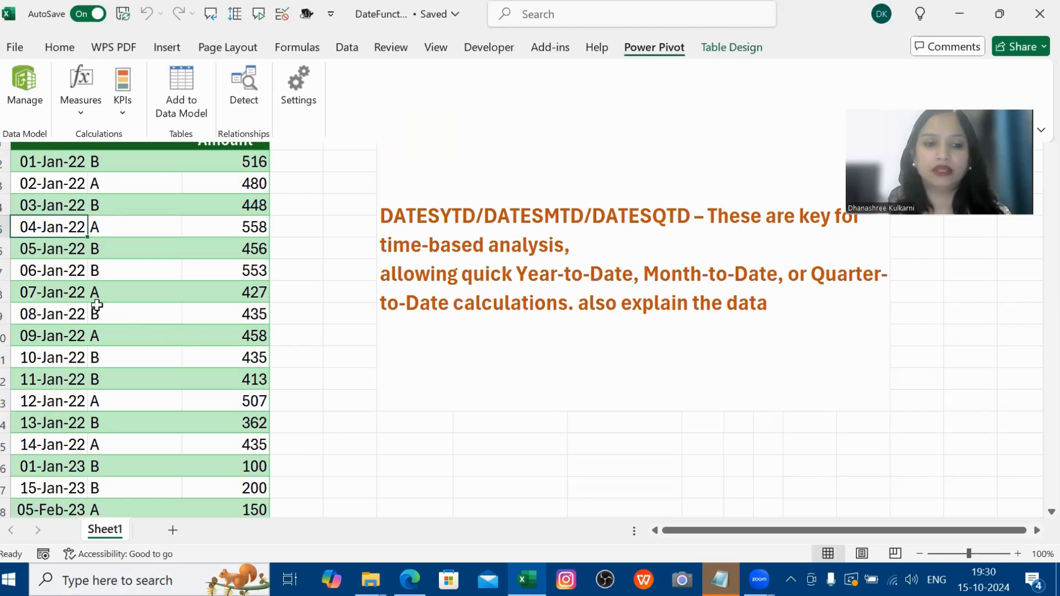
Insert a PivotTable from the data model on the existing worksheet at Sheet1!$E$15
{"action": "left_click", "coordinate": [58, 294]}
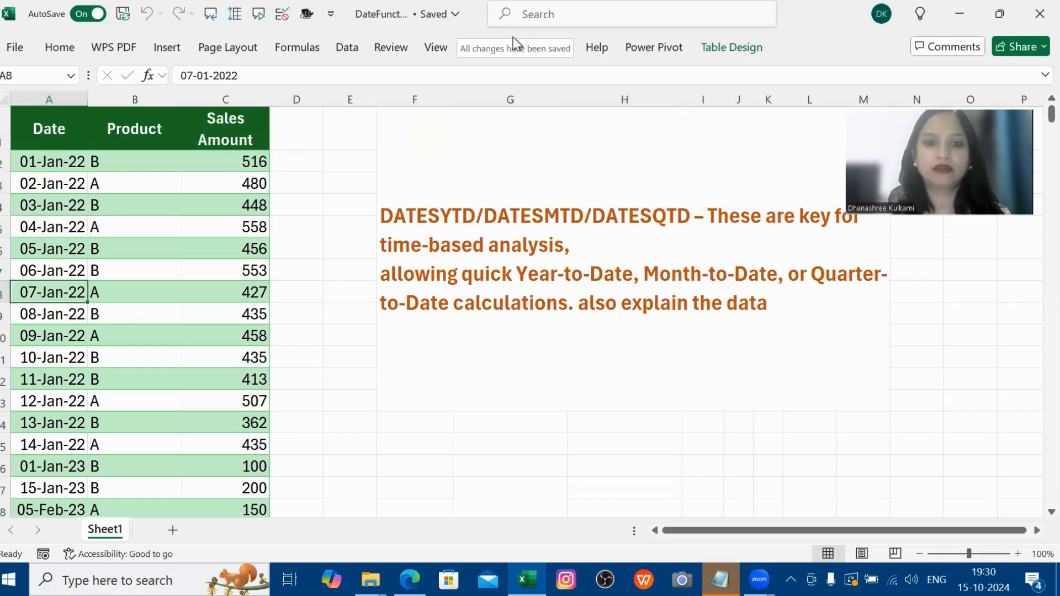
{"action": "left_click", "coordinate": [180, 47]}
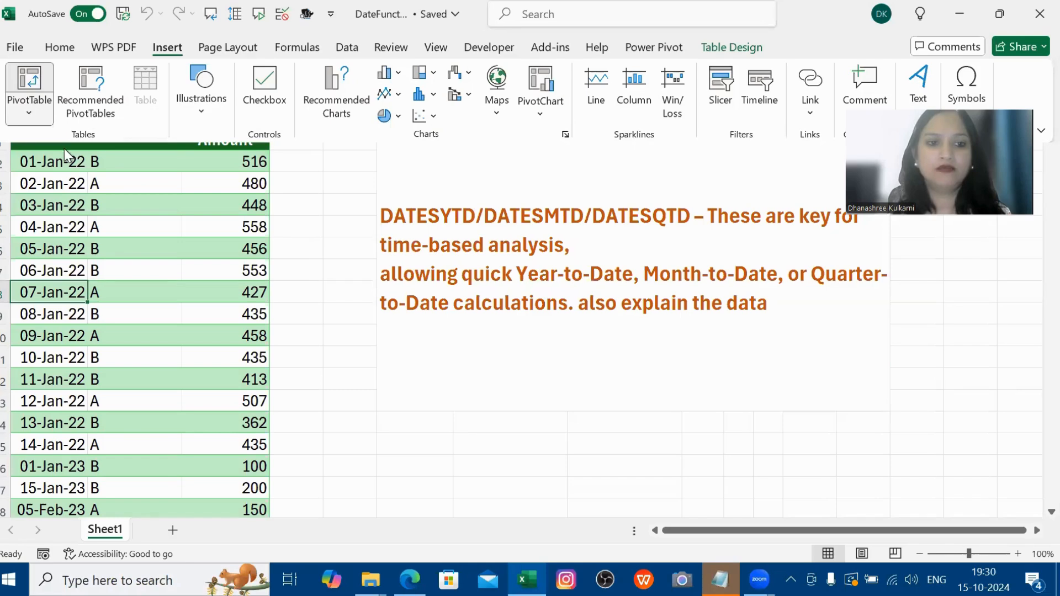
{"action": "left_click", "coordinate": [29, 94]}
{"action": "left_click", "coordinate": [71, 187]}
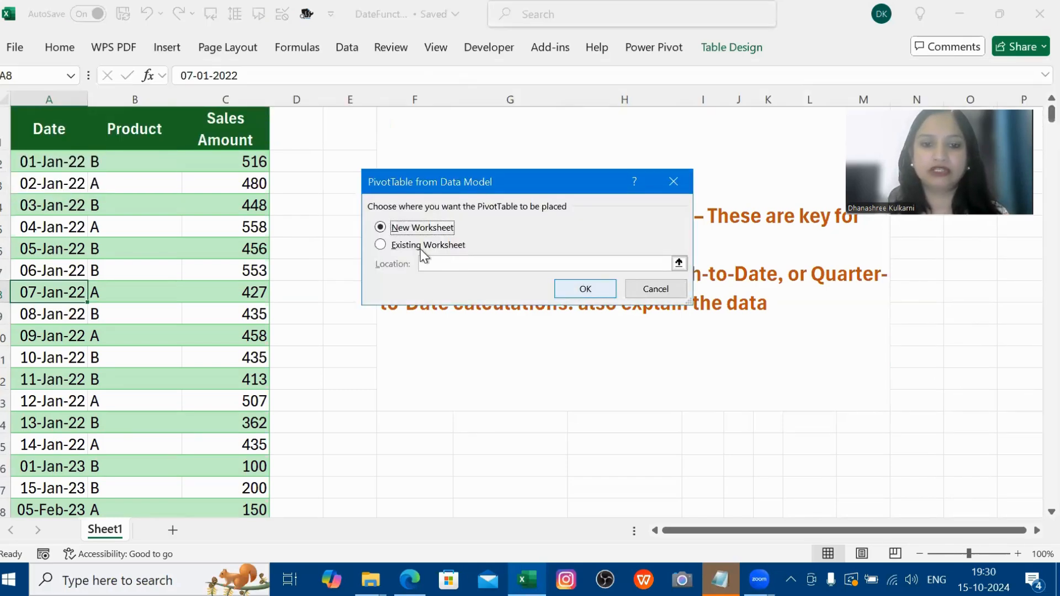
{"action": "key", "text": "alt+e"}
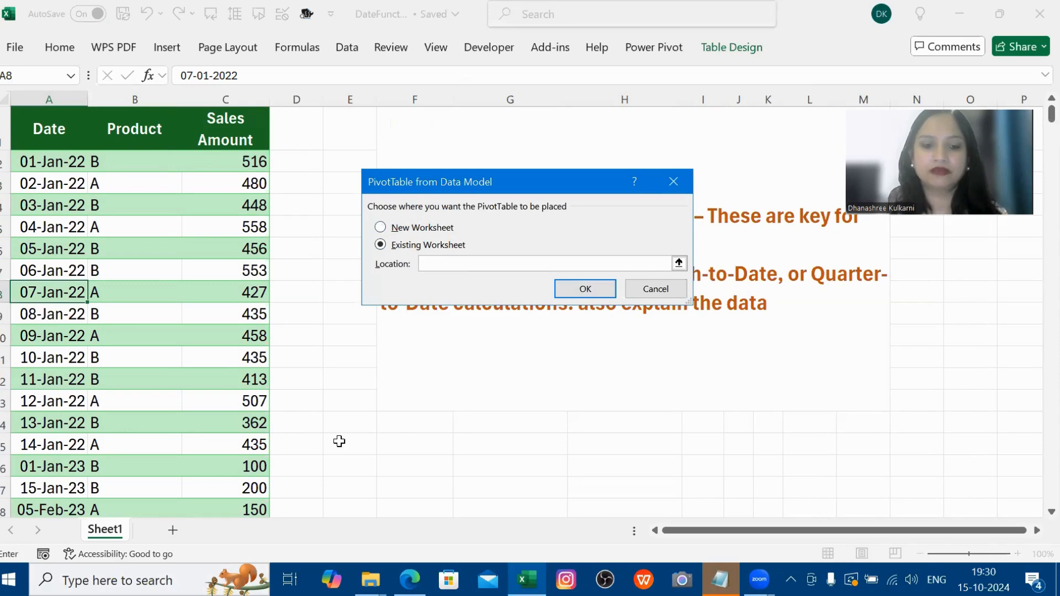
{"action": "left_click", "coordinate": [339, 441]}
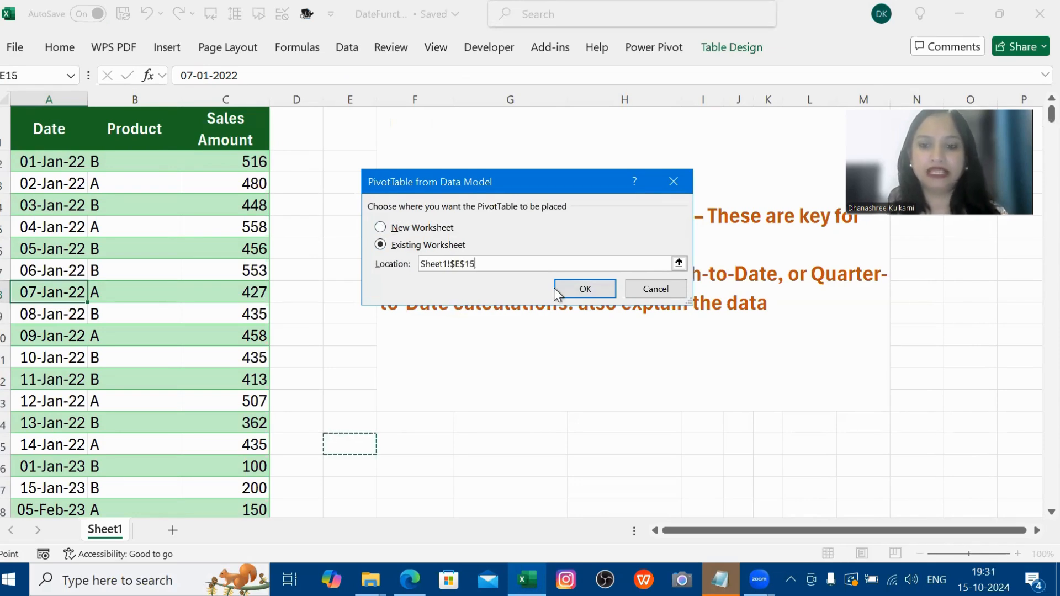
{"action": "left_click", "coordinate": [586, 288]}
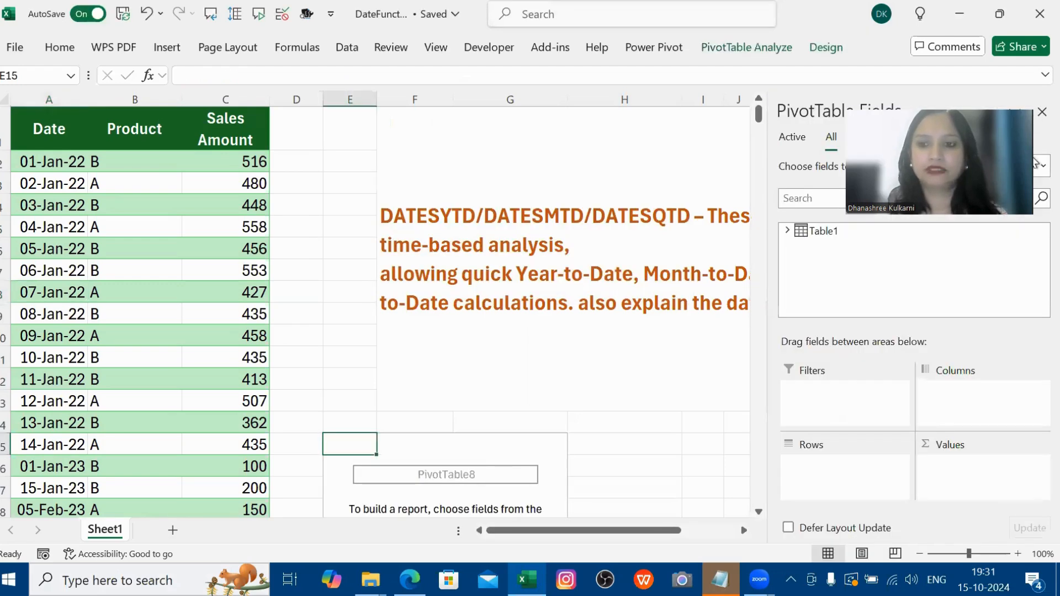
Show the PivotTable's field list again and add Table1's TotalSales measure as its values
{"action": "left_click", "coordinate": [1042, 112]}
{"action": "scroll", "coordinate": [482, 244], "scroll_direction": "down", "scroll_amount": 4}
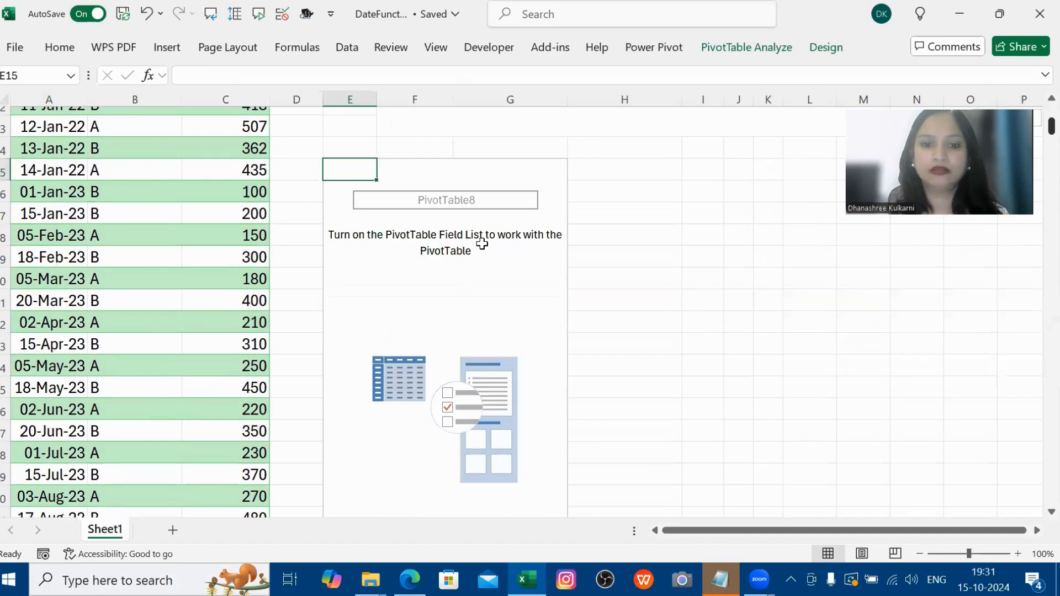
{"action": "right_click", "coordinate": [373, 298]}
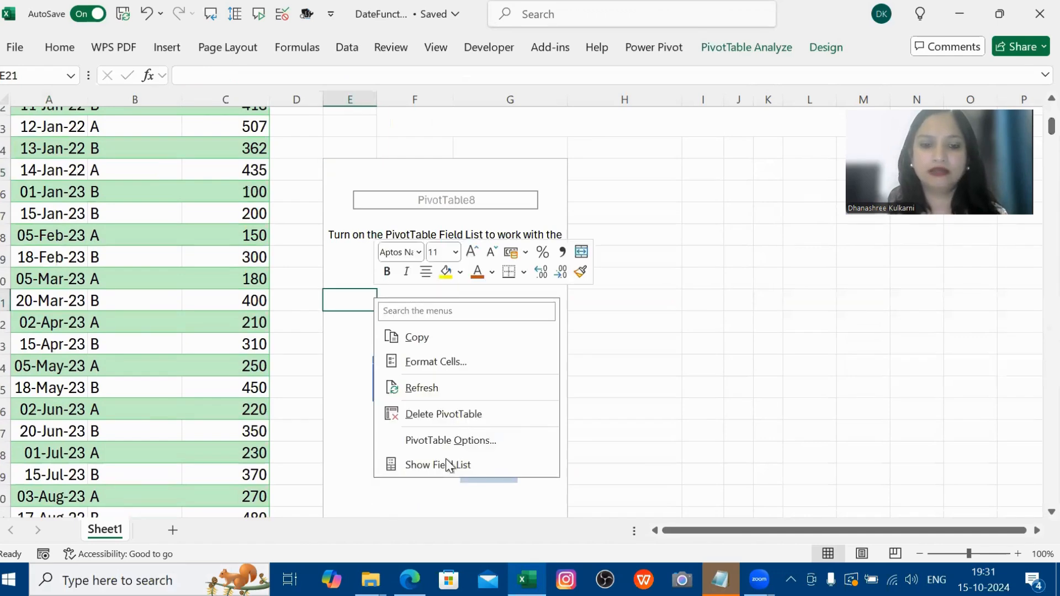
{"action": "left_click", "coordinate": [448, 465]}
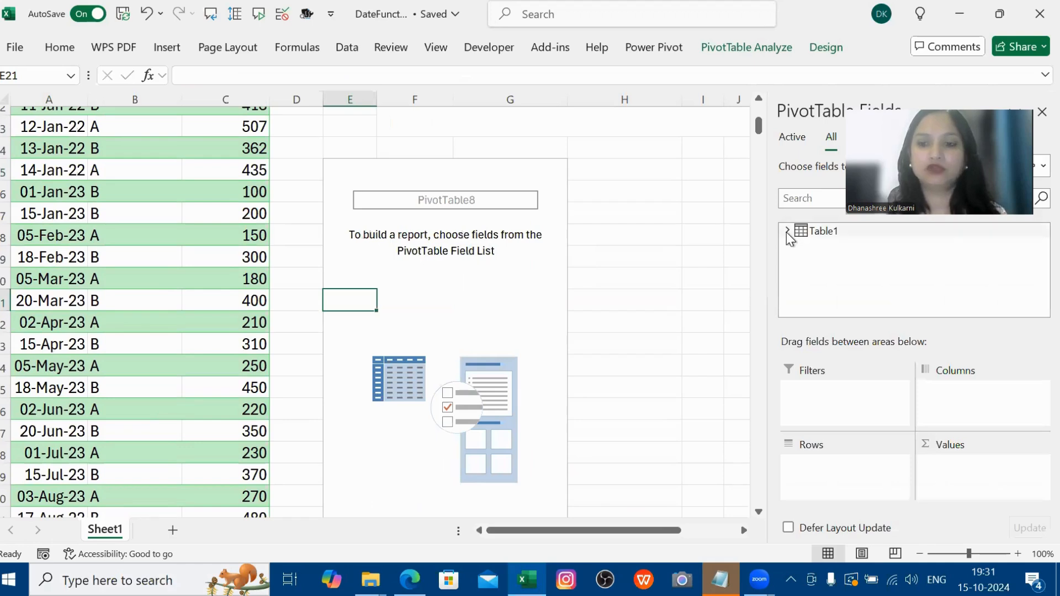
{"action": "left_click", "coordinate": [787, 232]}
{"action": "left_click_drag", "start_coordinate": [872, 310], "coordinate": [959, 469]}
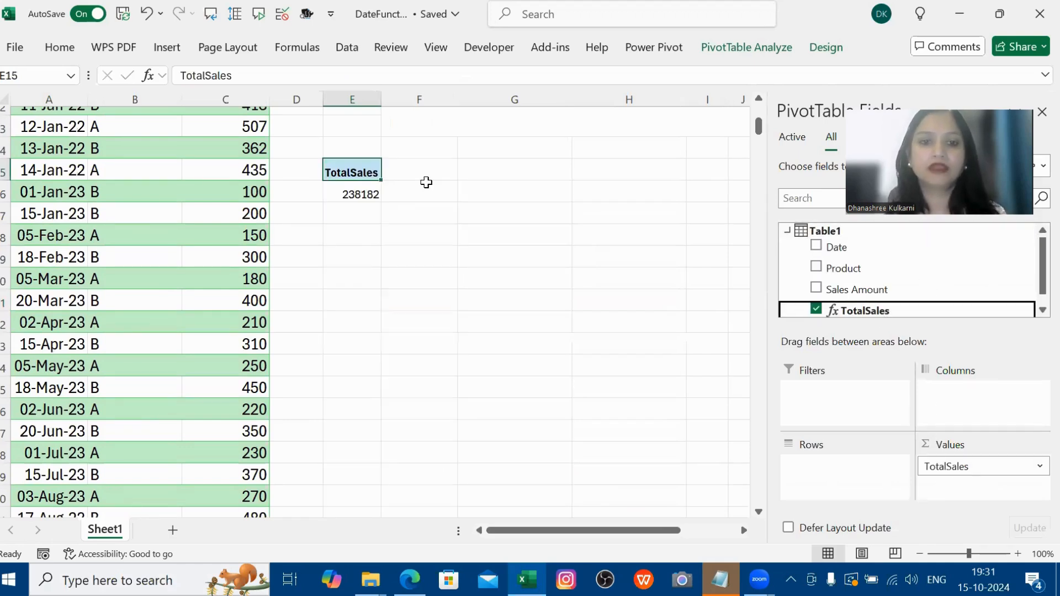
Look through the Product column and neighbouring dates and amounts in the source sales table
{"action": "left_click", "coordinate": [175, 167]}
{"action": "key", "text": "Up"}
{"action": "key", "text": "Up"}
{"action": "key", "text": "Up"}
{"action": "key", "text": "Up"}
{"action": "key", "text": "Up"}
{"action": "key", "text": "Up"}
{"action": "key", "text": "Up"}
{"action": "key", "text": "Up"}
{"action": "key", "text": "Up"}
{"action": "key", "text": "Up"}
{"action": "key", "text": "Up"}
{"action": "key", "text": "Up"}
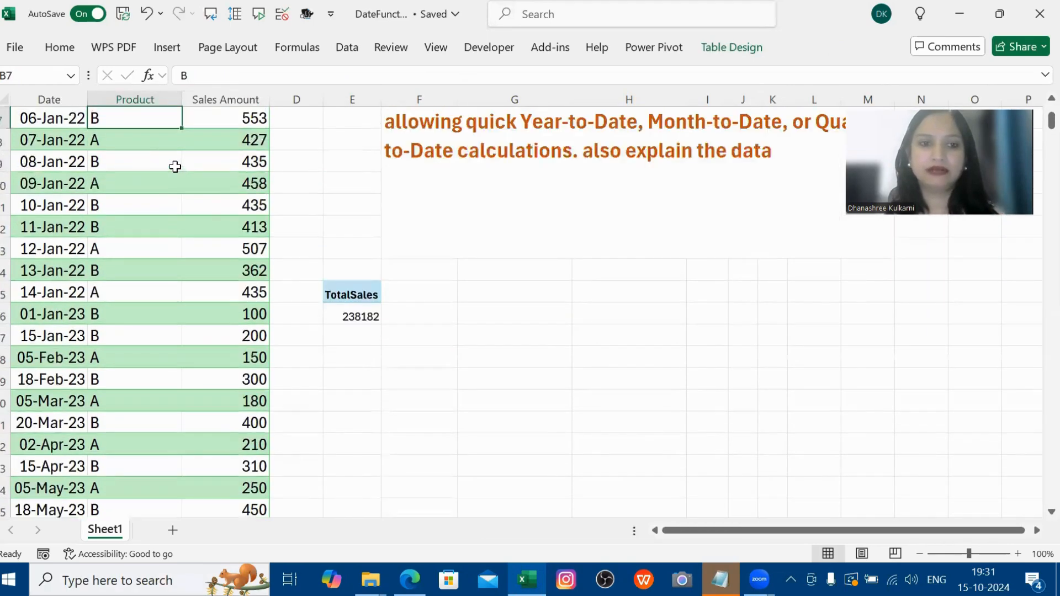
{"action": "key", "text": "Down"}
{"action": "key", "text": "Down"}
{"action": "key", "text": "Down"}
{"action": "key", "text": "Down"}
{"action": "key", "text": "Down"}
{"action": "key", "text": "Down"}
{"action": "key", "text": "Down"}
{"action": "key", "text": "Down"}
{"action": "key", "text": "Down"}
{"action": "key", "text": "Down"}
{"action": "key", "text": "Down"}
{"action": "key", "text": "Down"}
{"action": "key", "text": "Down"}
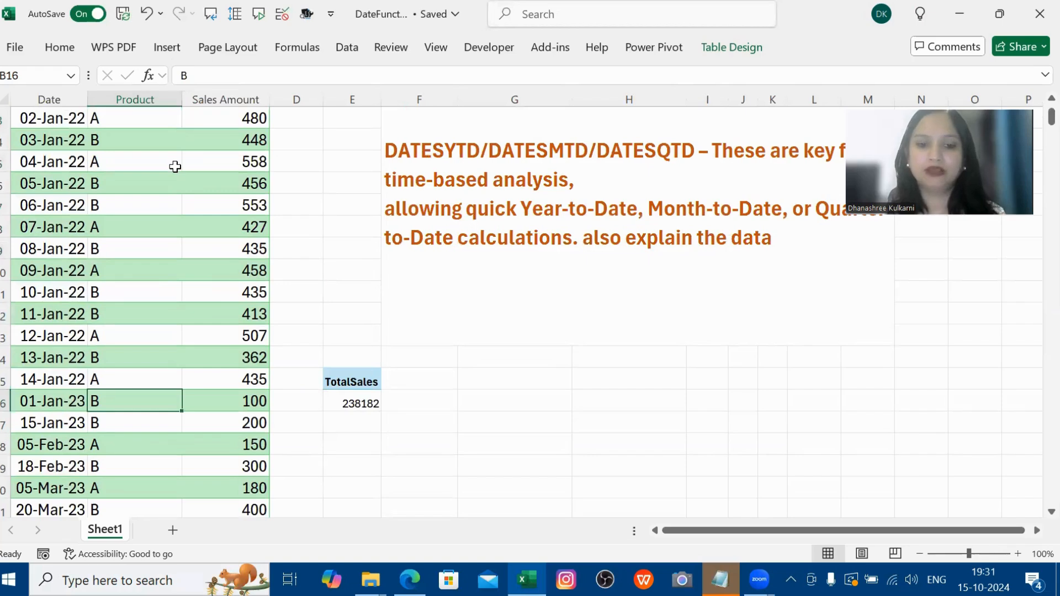
Break TotalSales down by product by adding the Product field to the PivotTable's rows
{"action": "key", "text": "Right"}
{"action": "key", "text": "Right"}
{"action": "key", "text": "Right"}
{"action": "left_click_drag", "start_coordinate": [854, 267], "coordinate": [818, 471]}
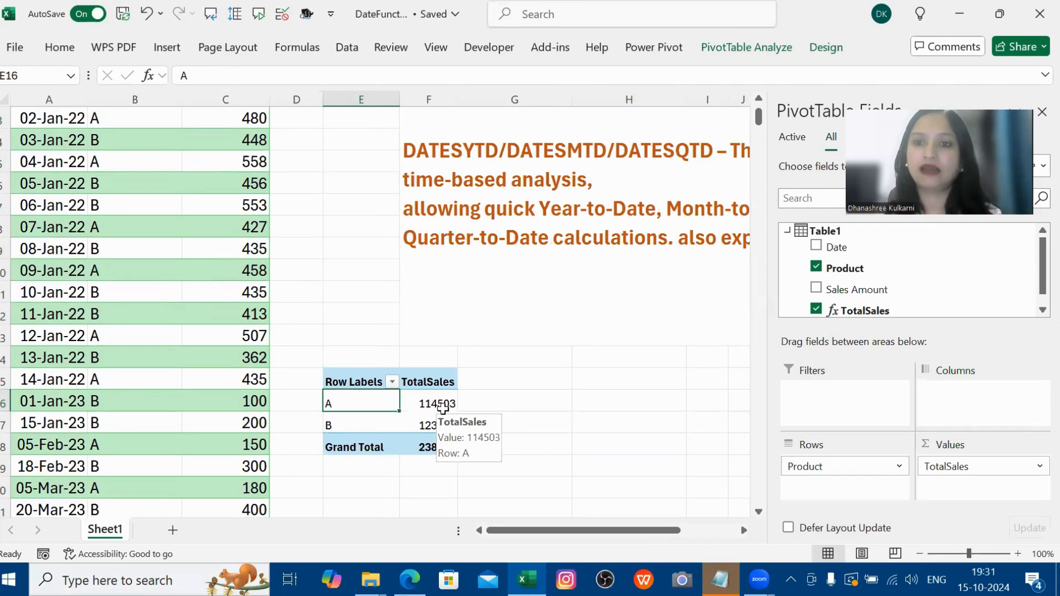
Start a new Power Pivot measure in Table1 and name it Last12Months
{"action": "left_click", "coordinate": [444, 410]}
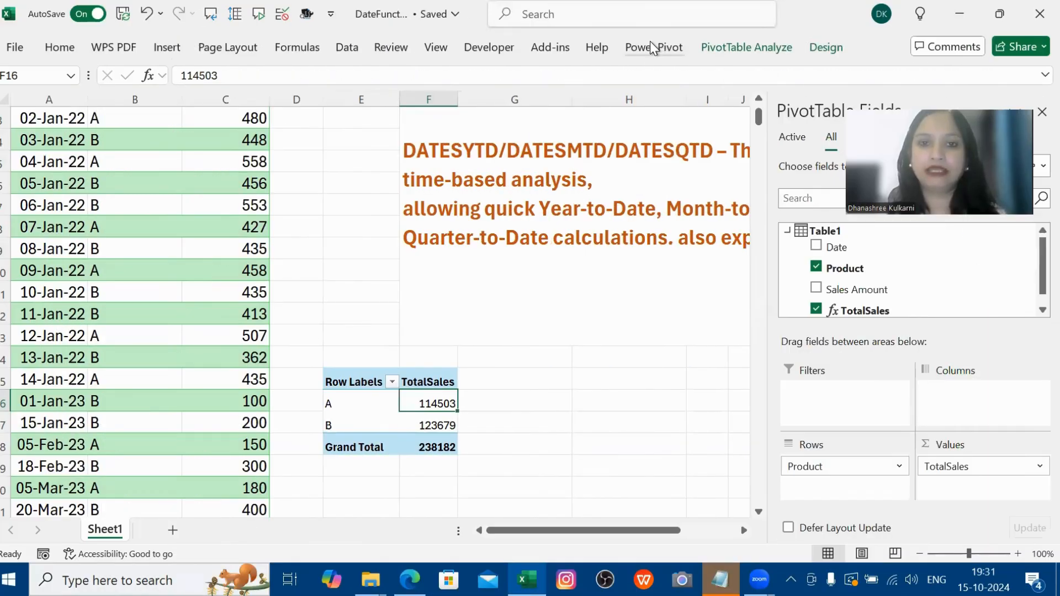
{"action": "left_click", "coordinate": [652, 44]}
{"action": "left_click", "coordinate": [84, 114]}
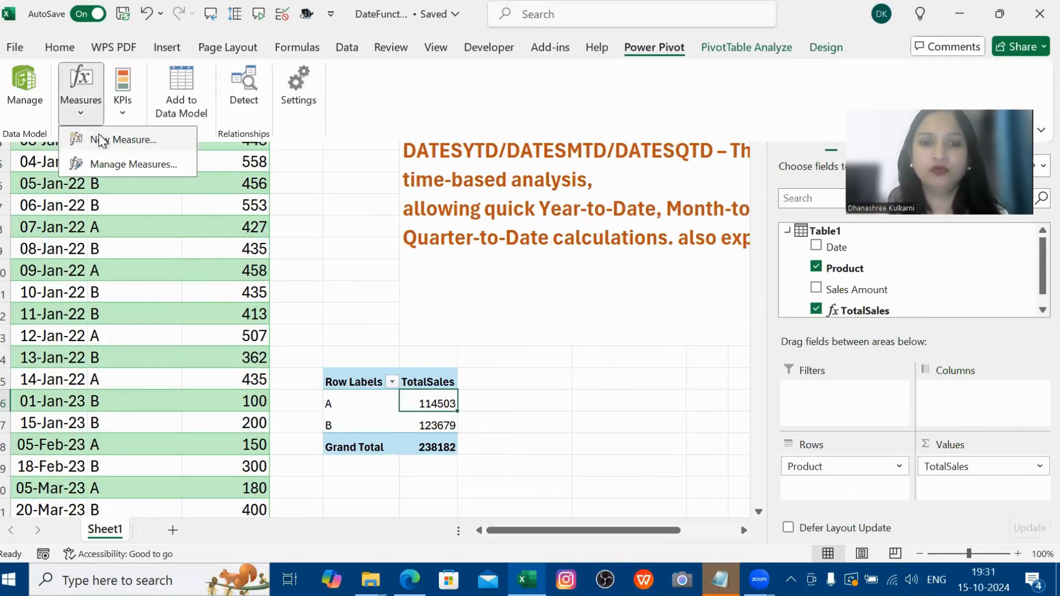
{"action": "left_click", "coordinate": [98, 134]}
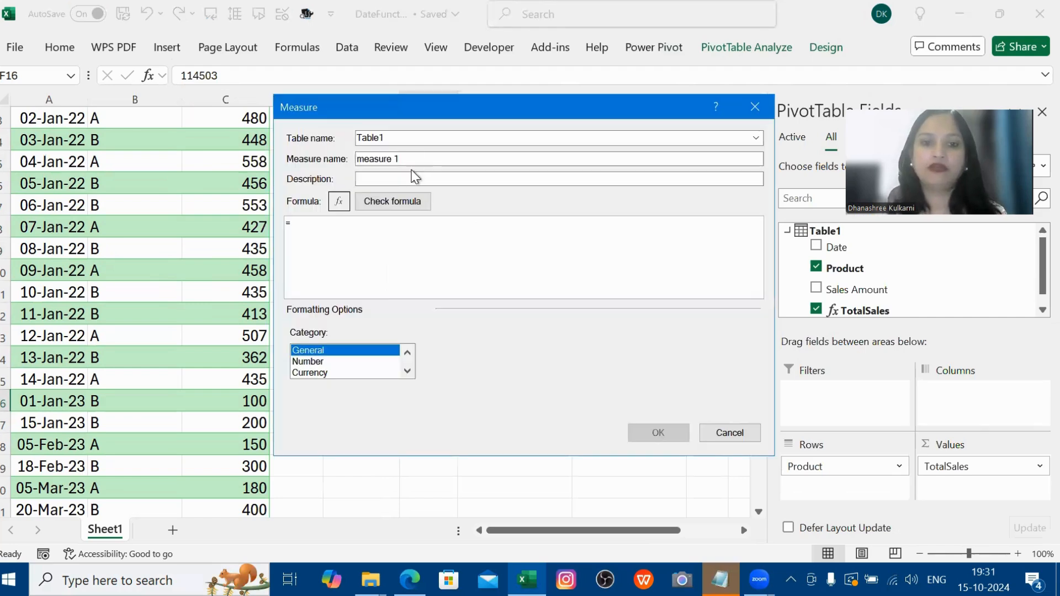
{"action": "left_click_drag", "start_coordinate": [400, 159], "coordinate": [357, 159]}
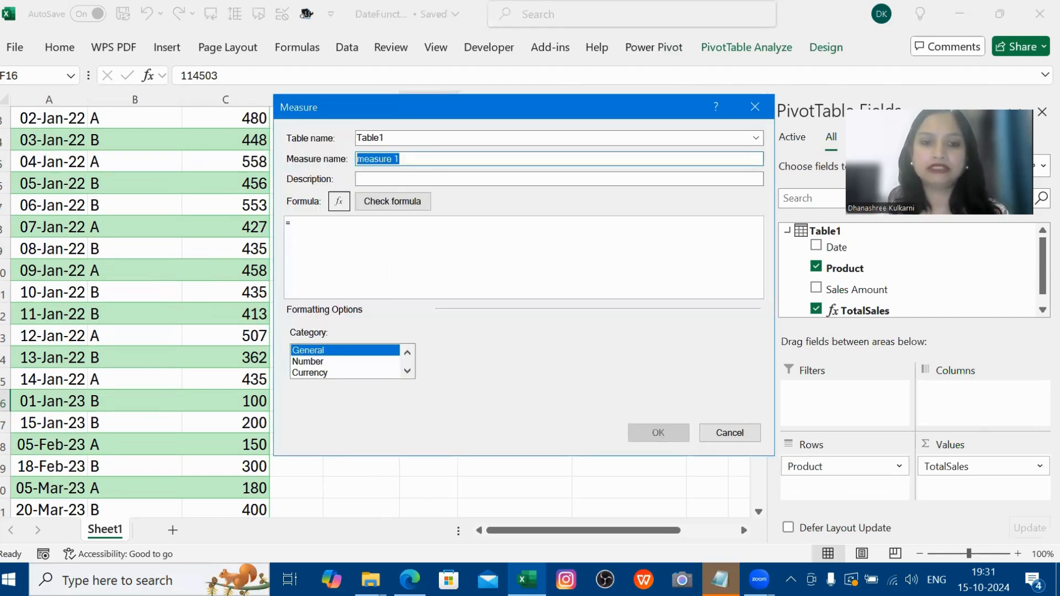
{"action": "type", "text": "Last!2"}
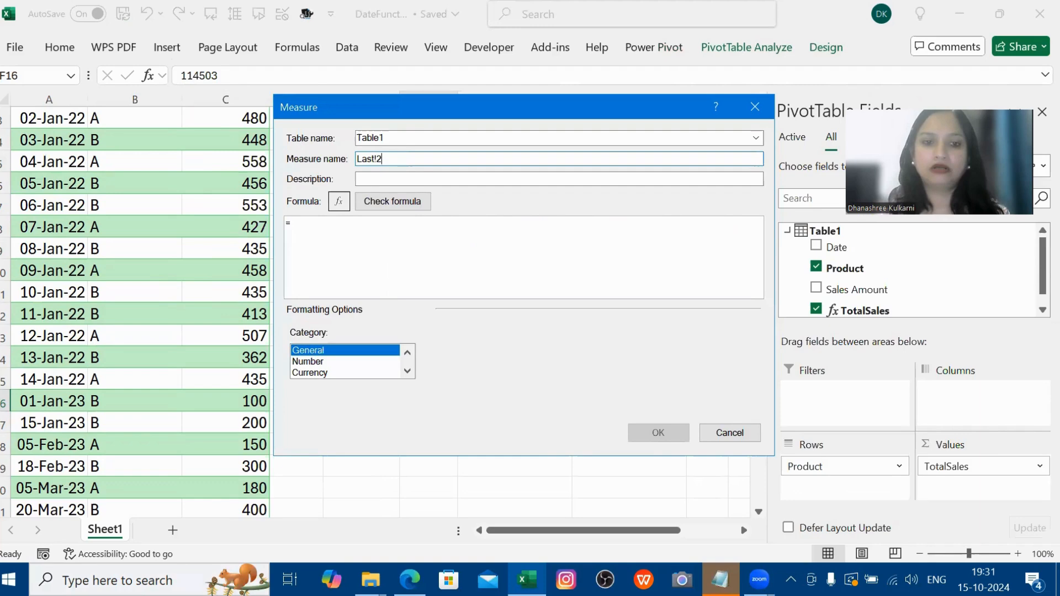
{"action": "key", "text": "BackSpace"}
{"action": "key", "text": "BackSpace"}
{"action": "type", "text": "12"}
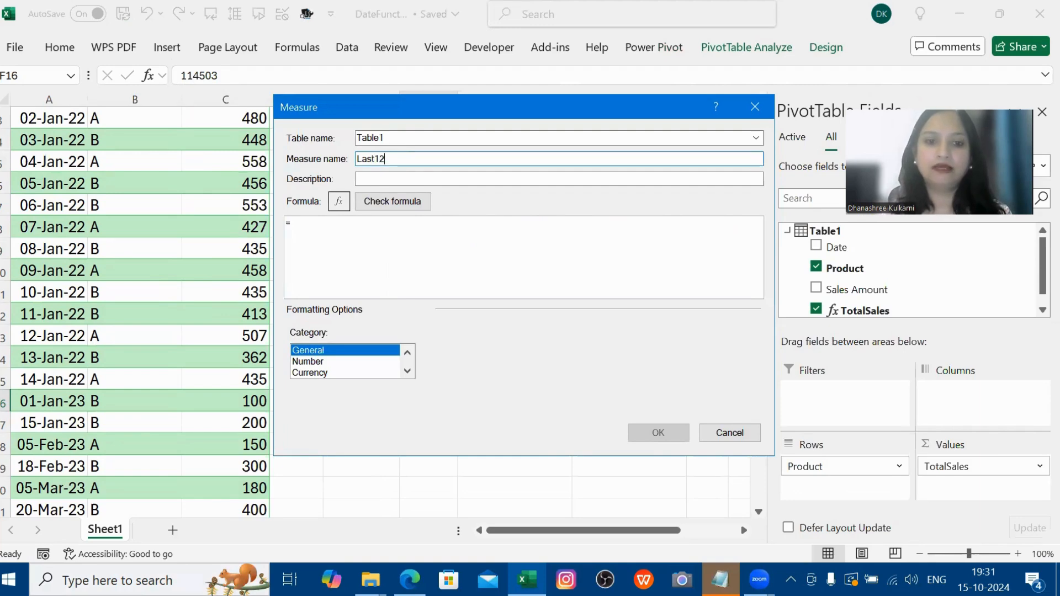
{"action": "type", "text": "Months"}
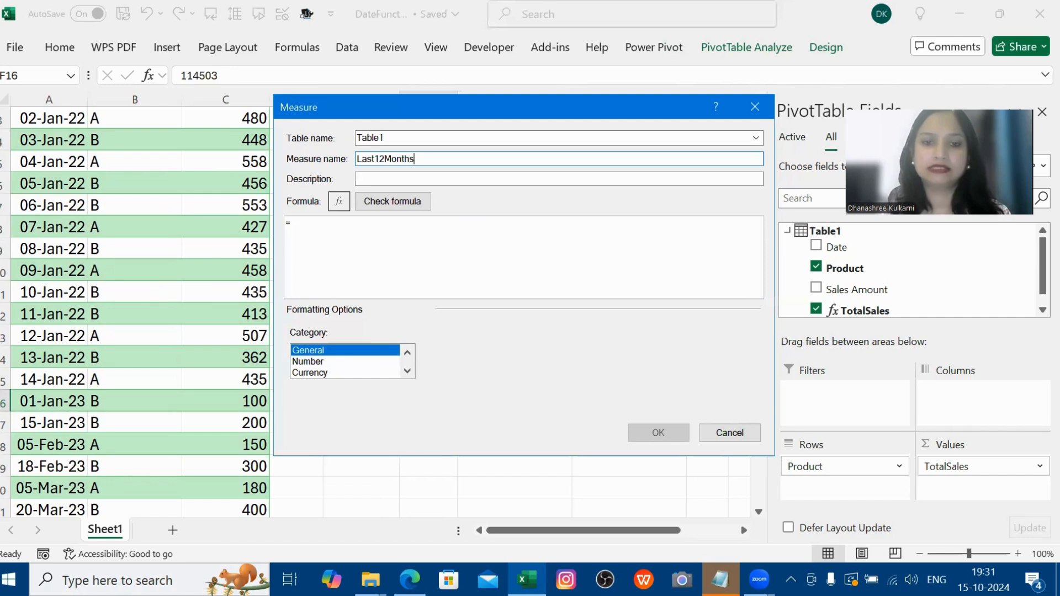
Complete the measure name as Last12MonthsSales and begin its formula with CALCULATE on Table1[TotalSales]
{"action": "type", "text": "Sales"}
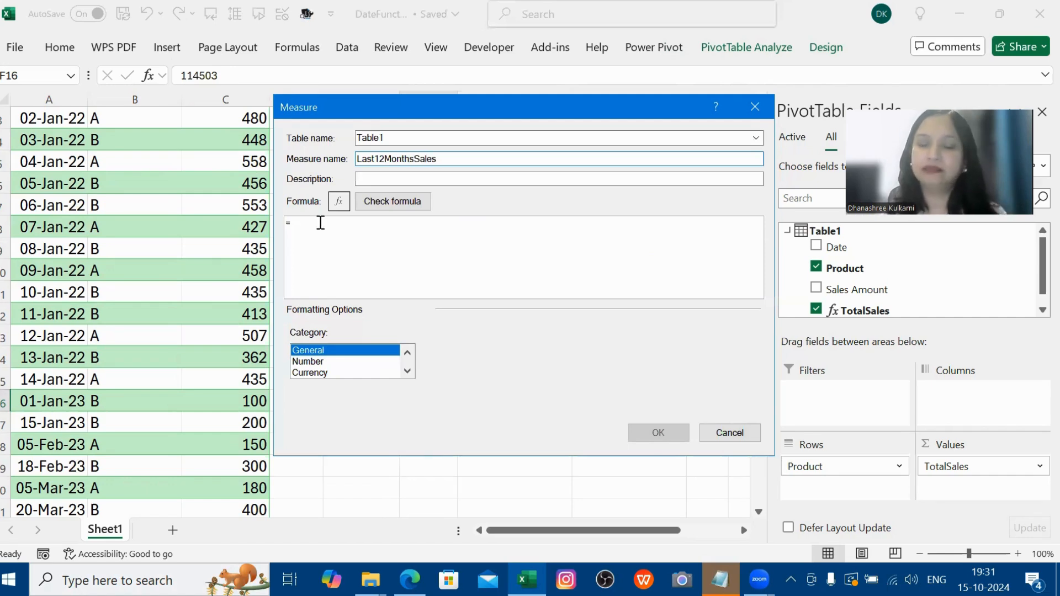
{"action": "left_click", "coordinate": [320, 223]}
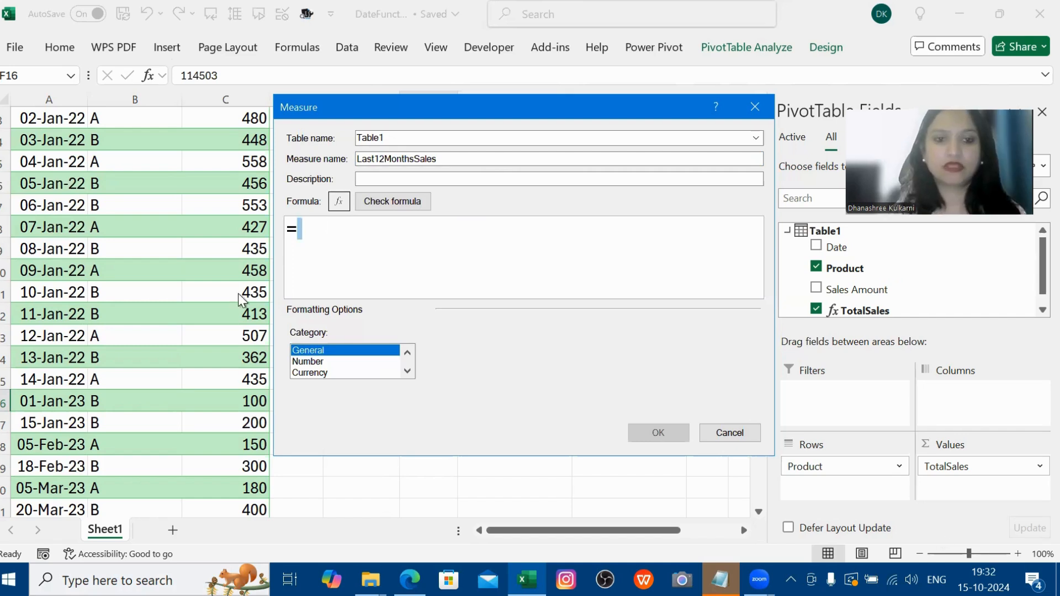
{"action": "type", "text": "C"}
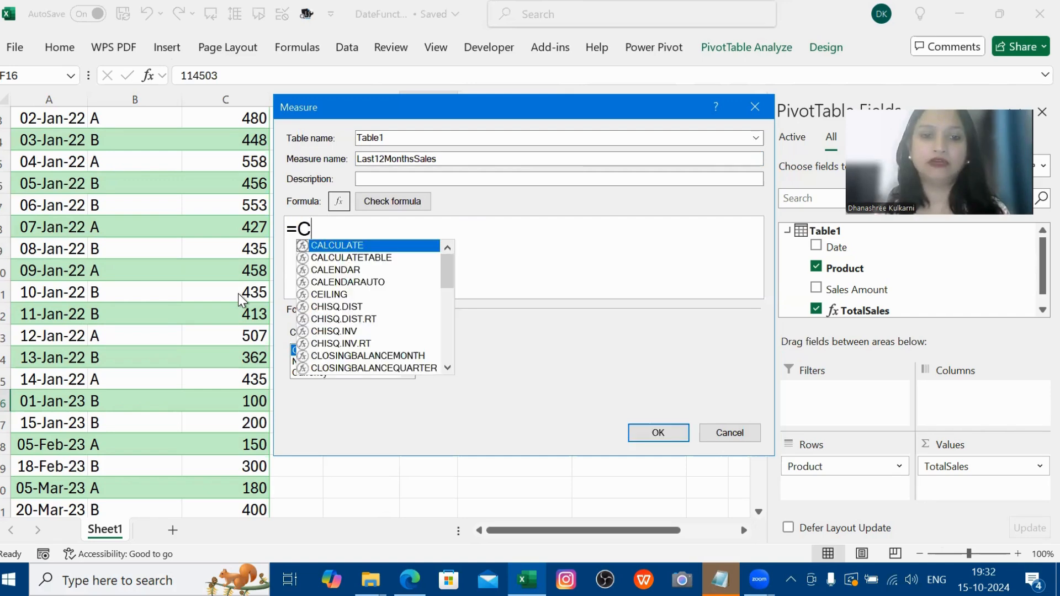
{"action": "double_click", "coordinate": [340, 247]}
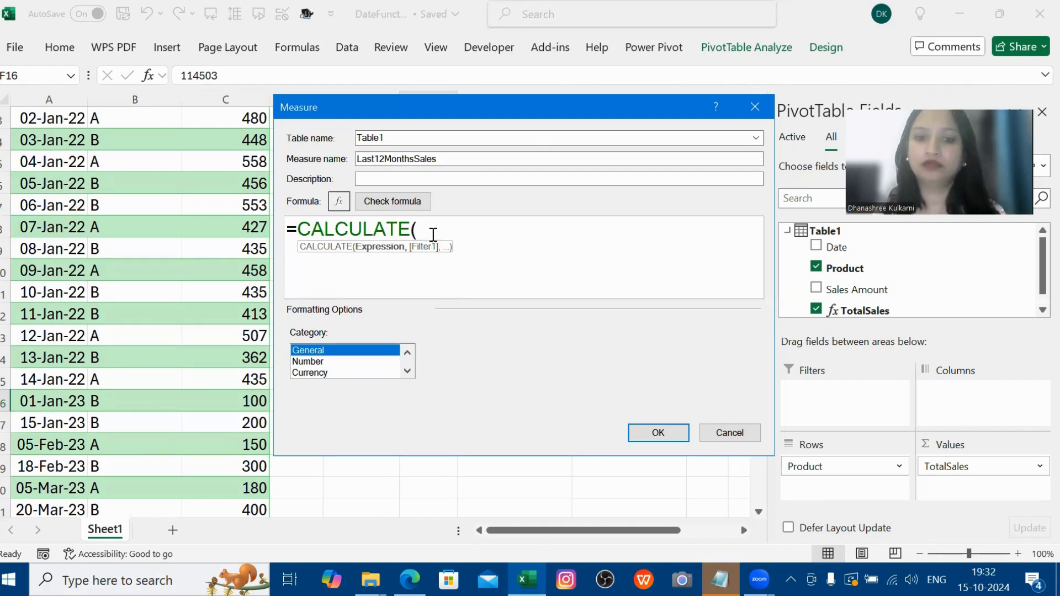
{"action": "type", "text": "T"}
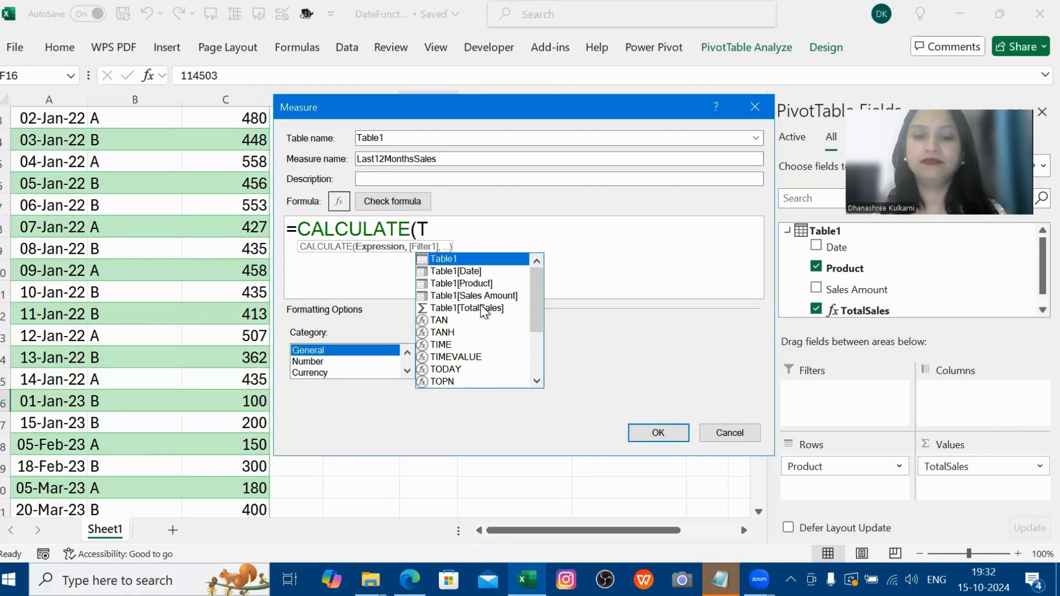
{"action": "double_click", "coordinate": [481, 308]}
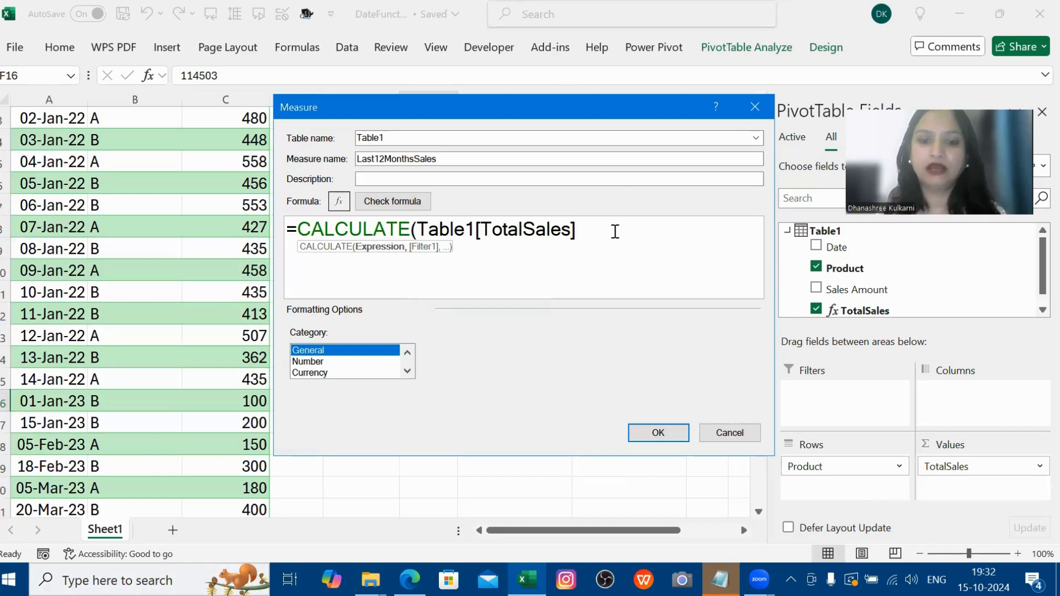
Add a DATESINPERIOD filter to the CALCULATE formula, using Table1[Date] as its dates
{"action": "type", "text": ","}
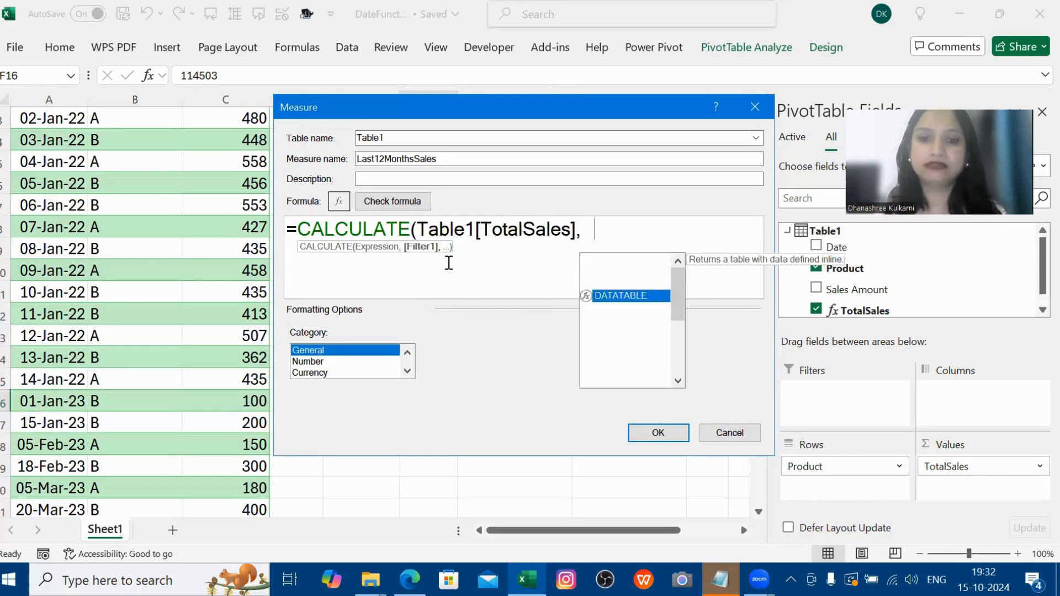
{"action": "key", "text": "BackSpace"}
{"action": "type", "text": "Date"}
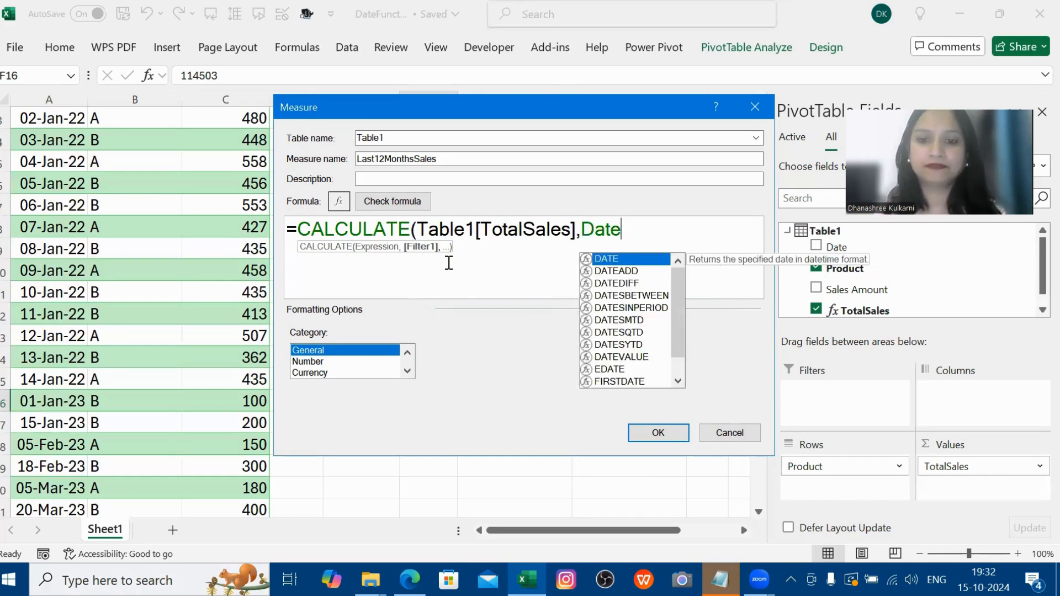
{"action": "double_click", "coordinate": [608, 308]}
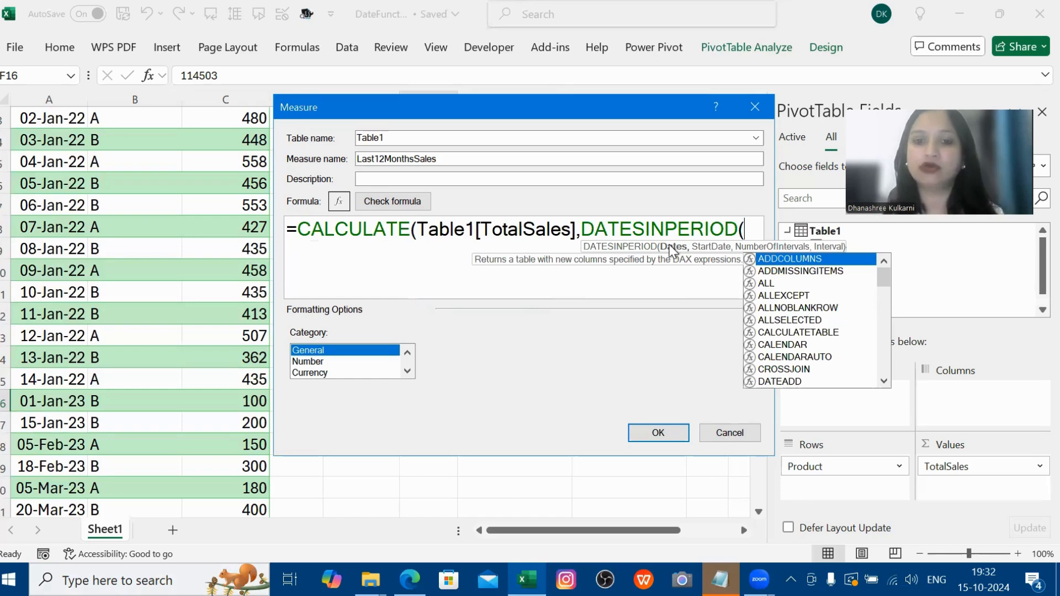
{"action": "type", "text": "date"}
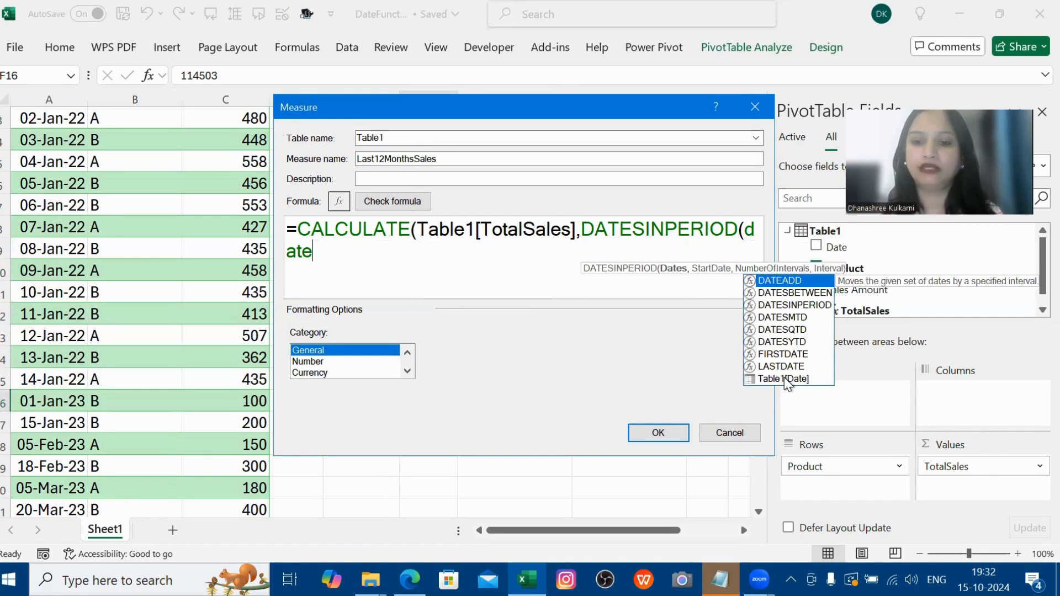
{"action": "double_click", "coordinate": [786, 379]}
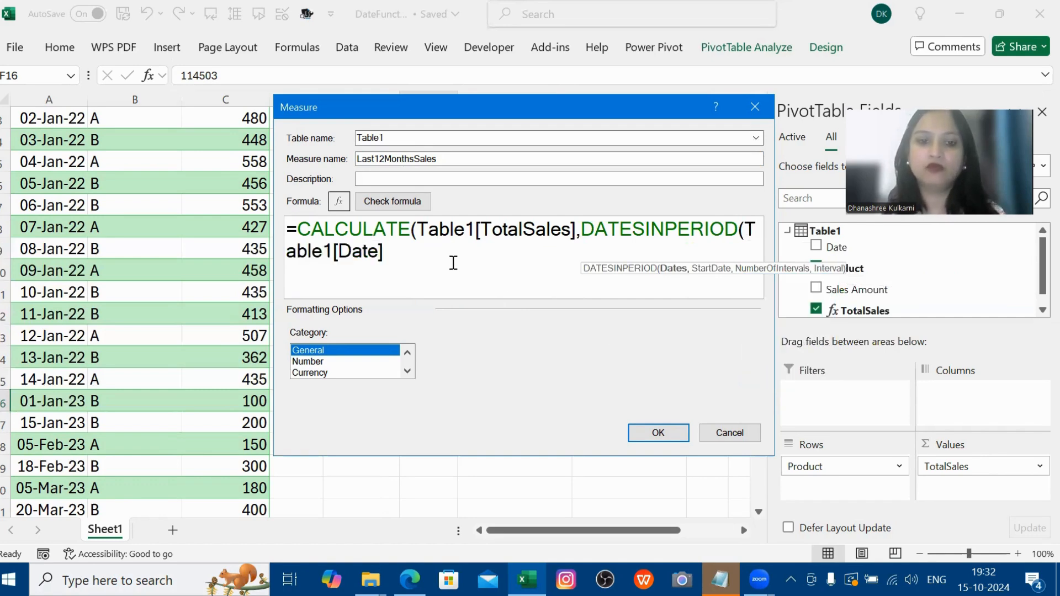
Complete the DATESINPERIOD arguments with TODAY() as start date, -12 as number of intervals and MONTH as interval
{"action": "type", "text": ","}
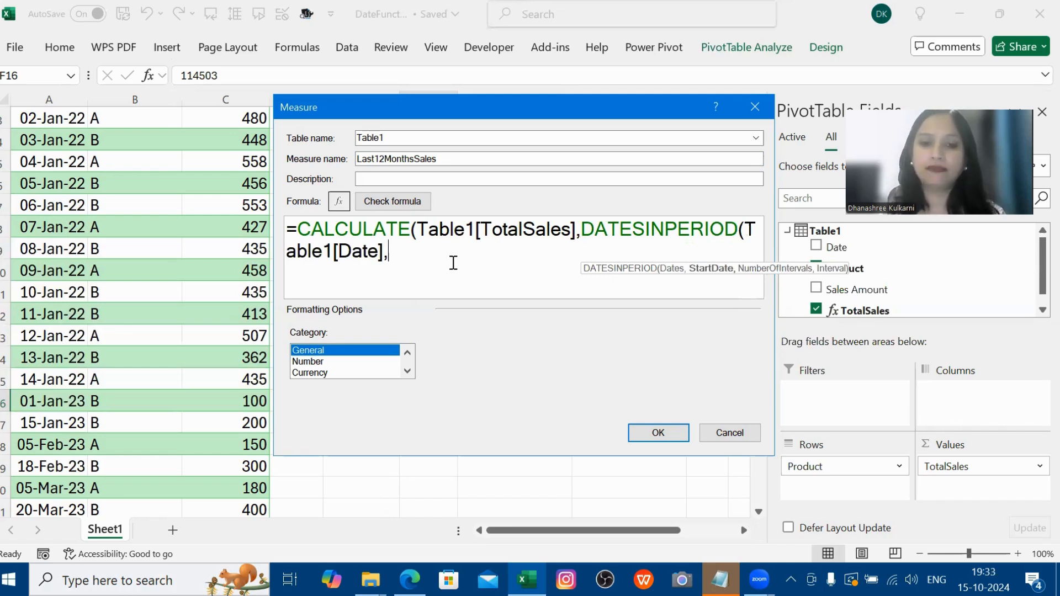
{"action": "type", "text": "toda"}
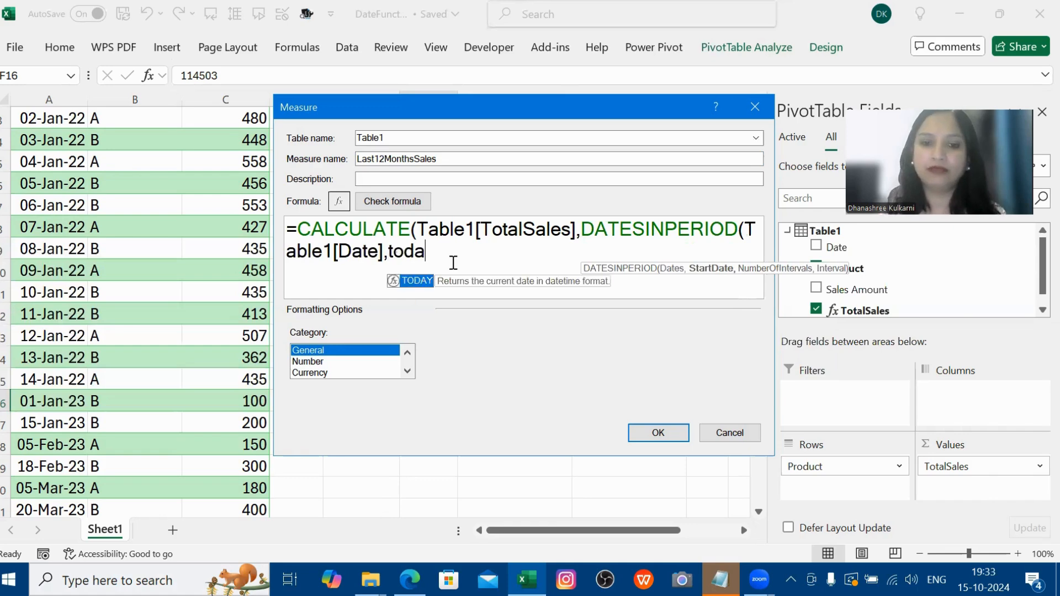
{"action": "double_click", "coordinate": [415, 285]}
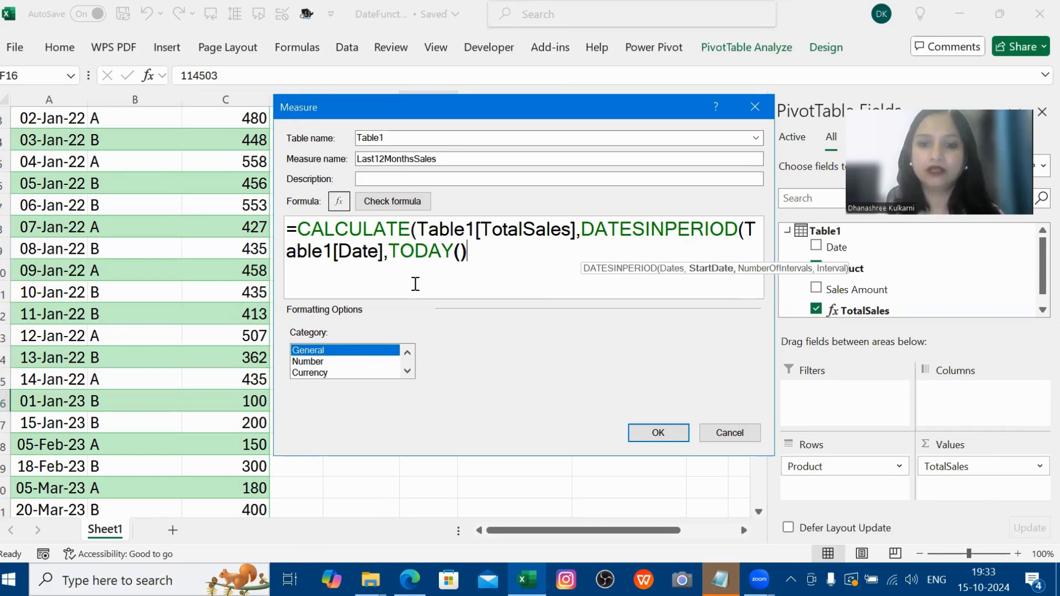
{"action": "type", "text": ","}
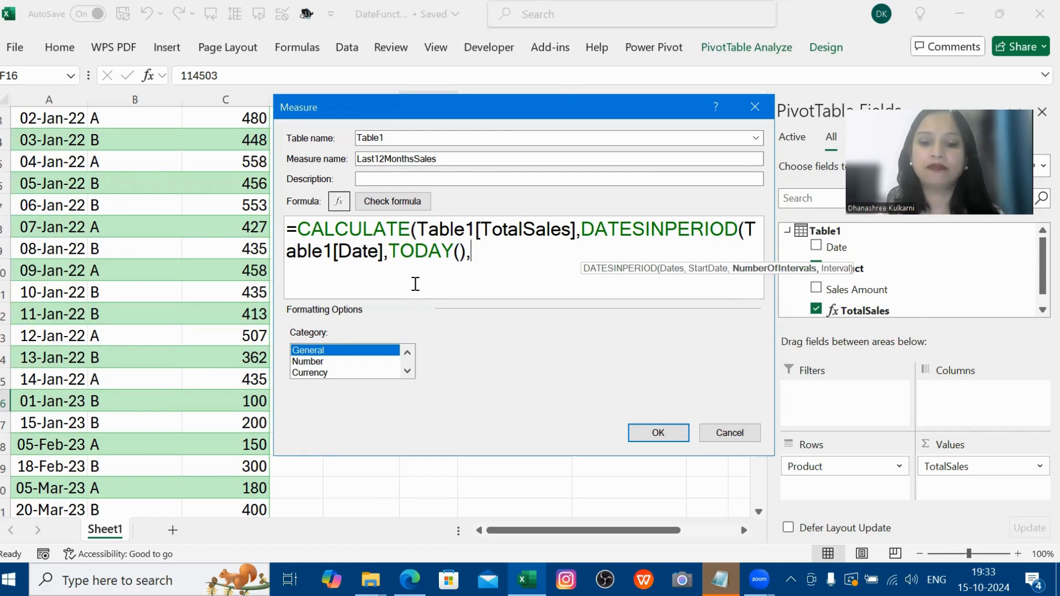
{"action": "type", "text": "-12"}
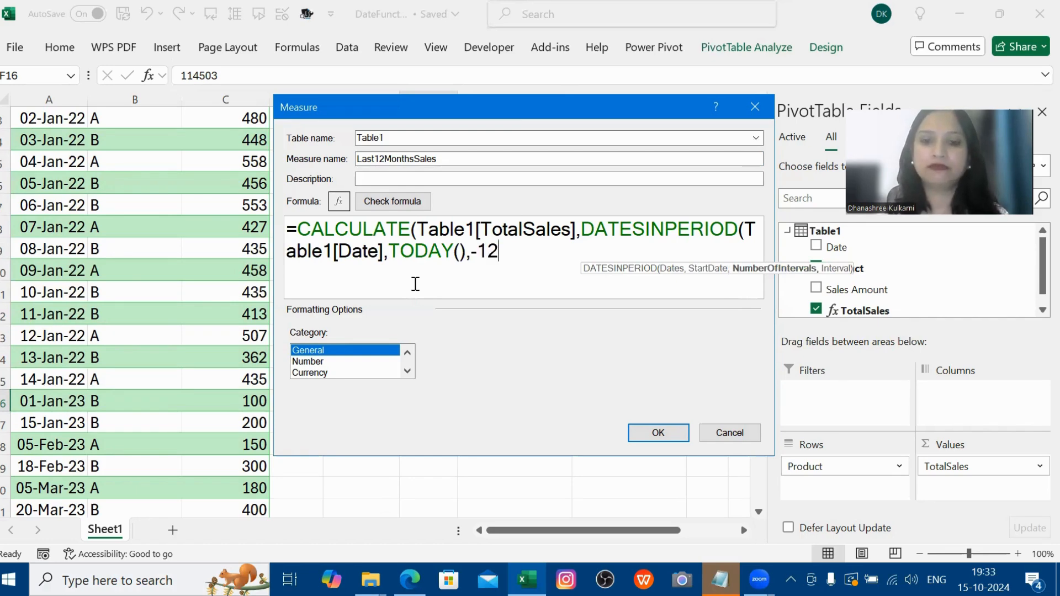
{"action": "type", "text": ","}
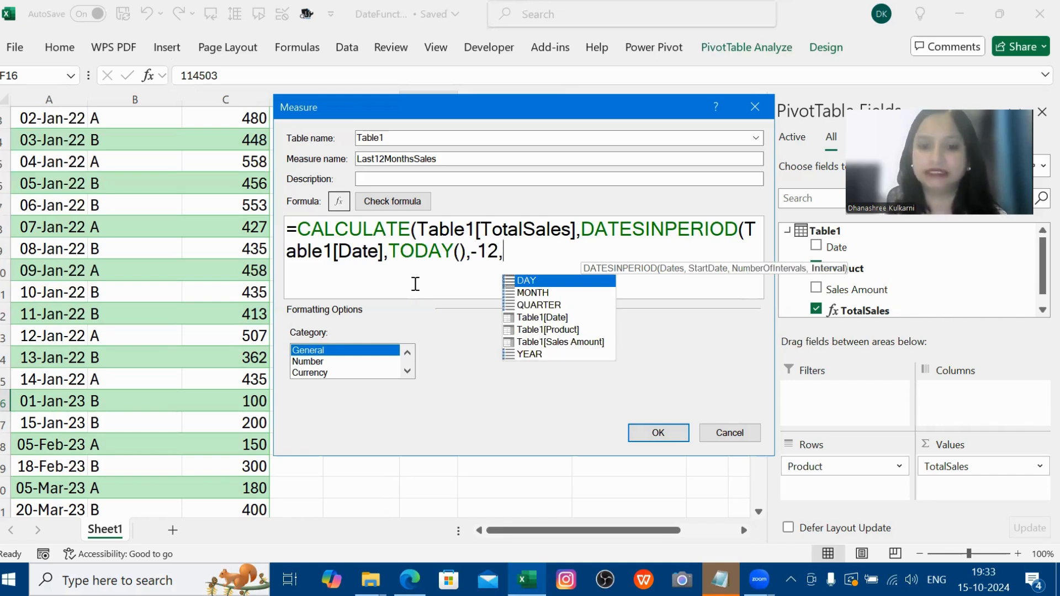
{"action": "type", "text": "Mon"}
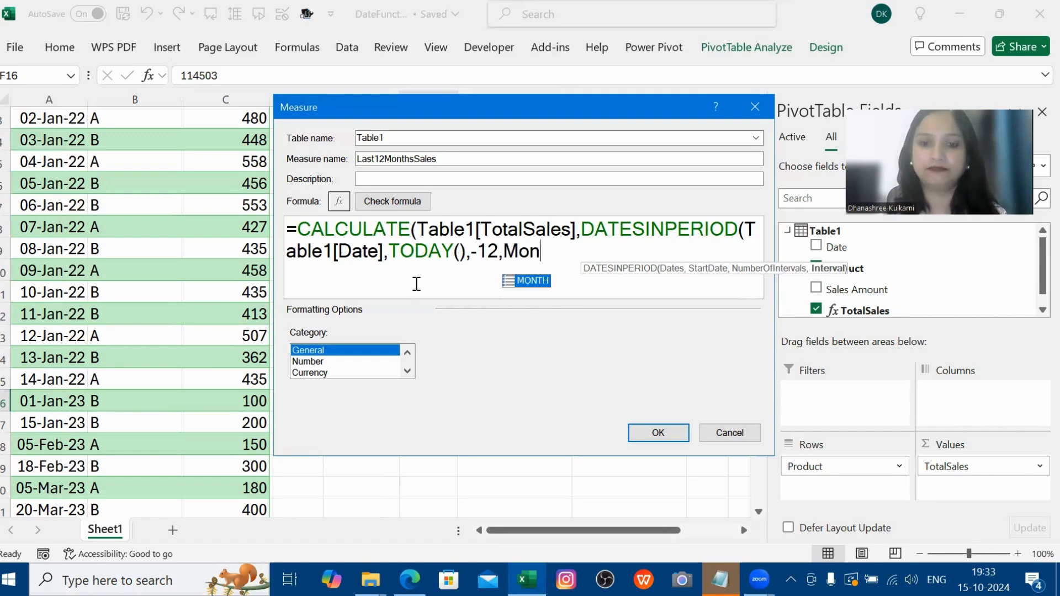
{"action": "type", "text": ")"}
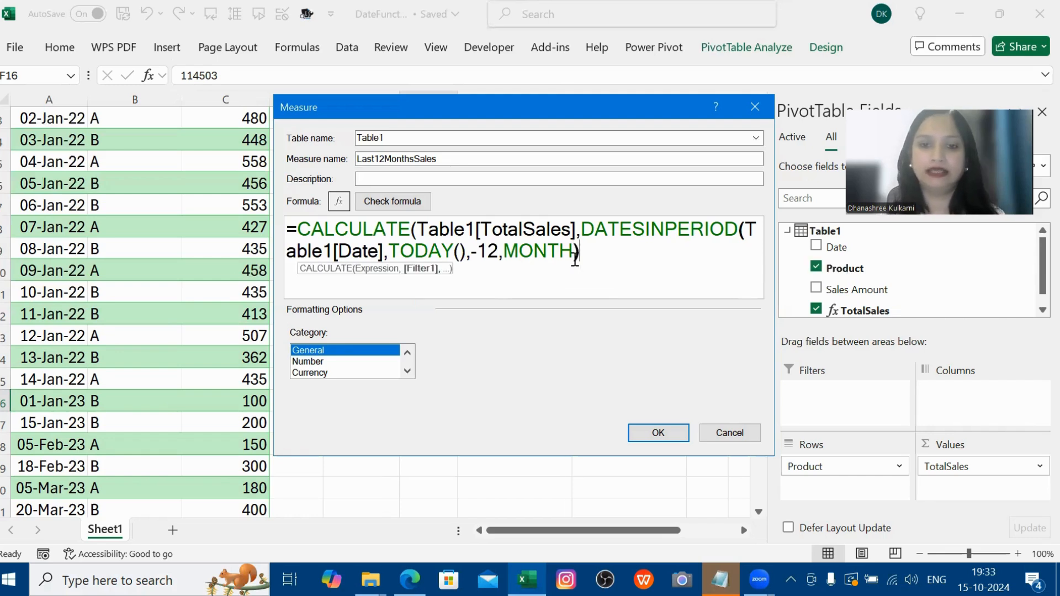
Finish Last12MonthsSales with the Number format category and CALCULATE's closing parenthesis, checking the formula before saving the measure
{"action": "left_click", "coordinate": [327, 362]}
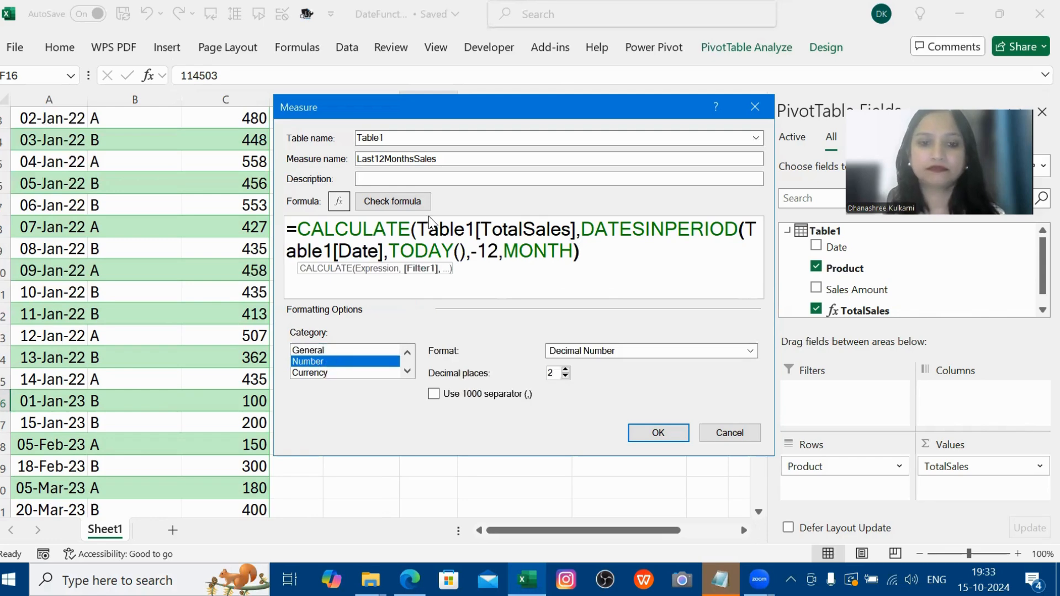
{"action": "left_click", "coordinate": [392, 201]}
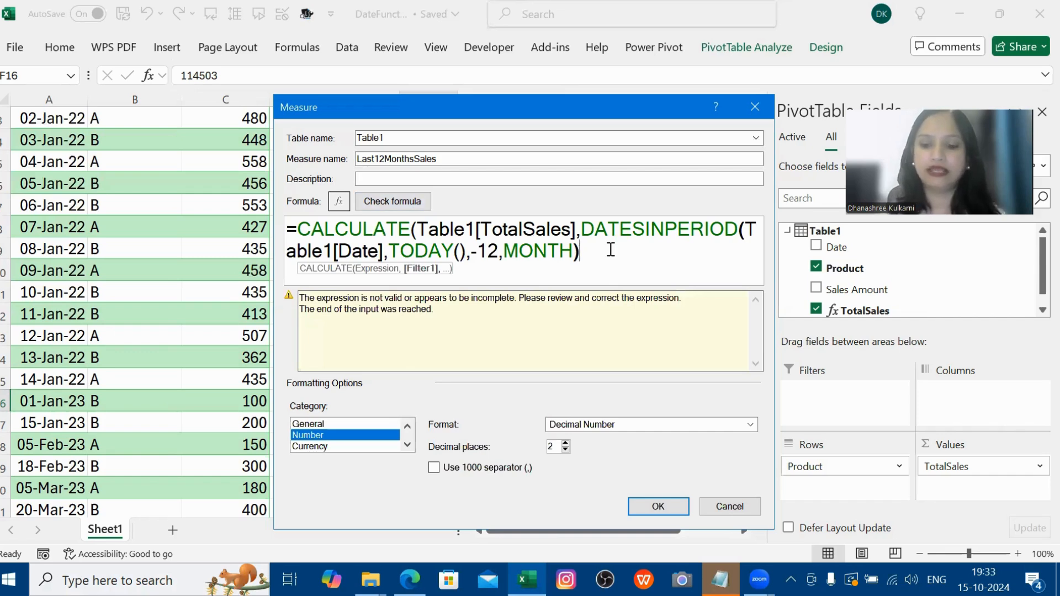
{"action": "type", "text": ")"}
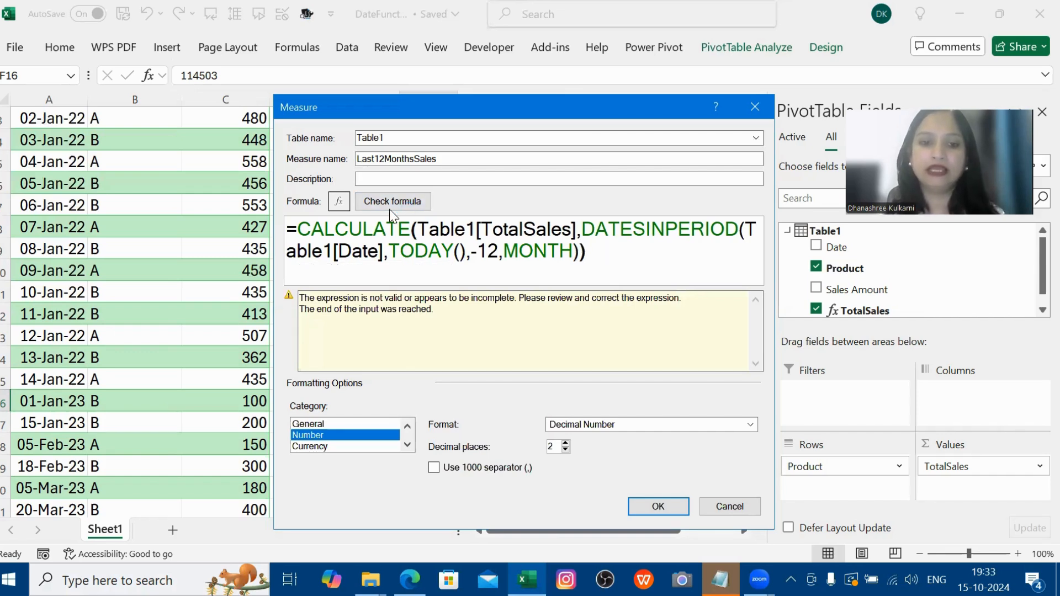
{"action": "left_click", "coordinate": [389, 208]}
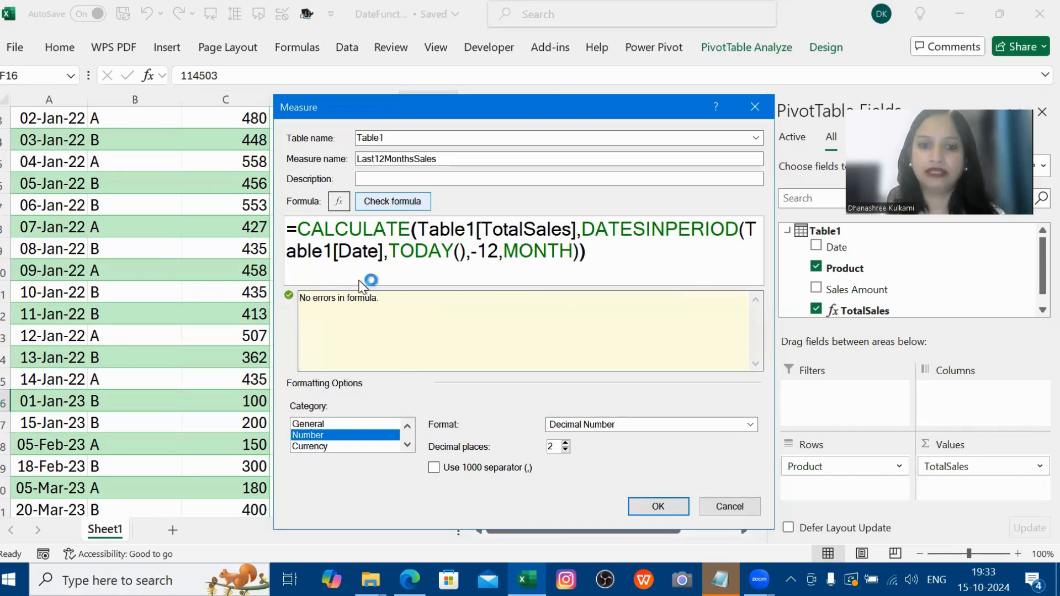
{"action": "left_click", "coordinate": [660, 506]}
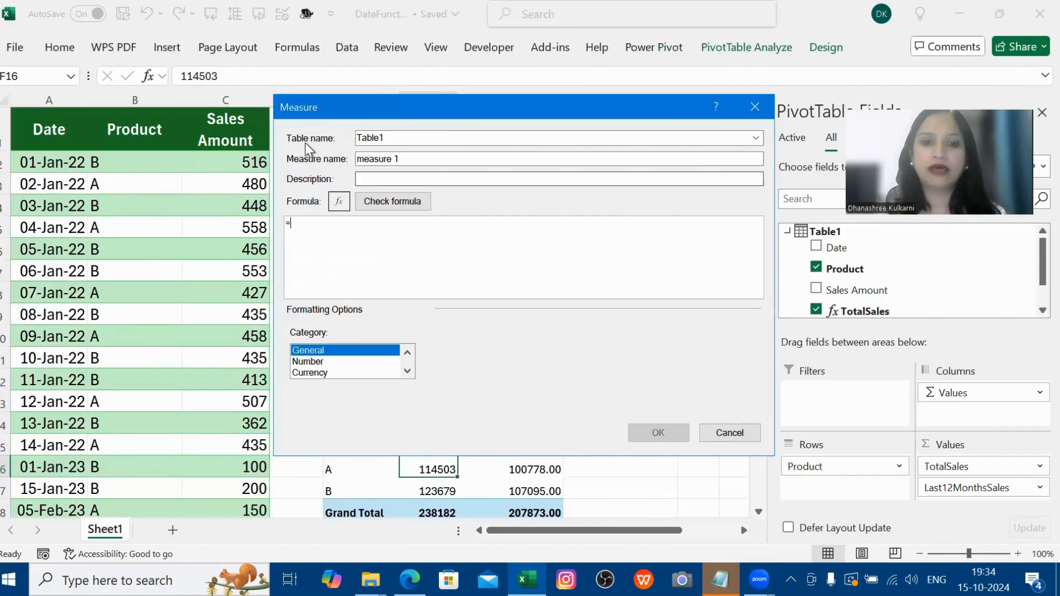
Name the new Table1 measure YTD Sales Amount
{"action": "double_click", "coordinate": [367, 159]}
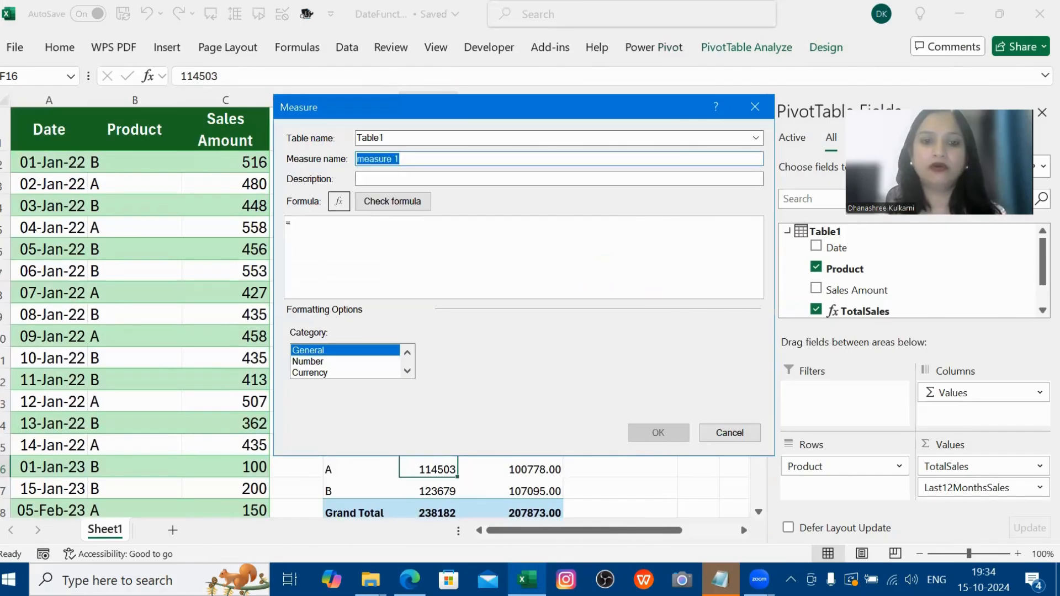
{"action": "type", "text": "YTD Sales"}
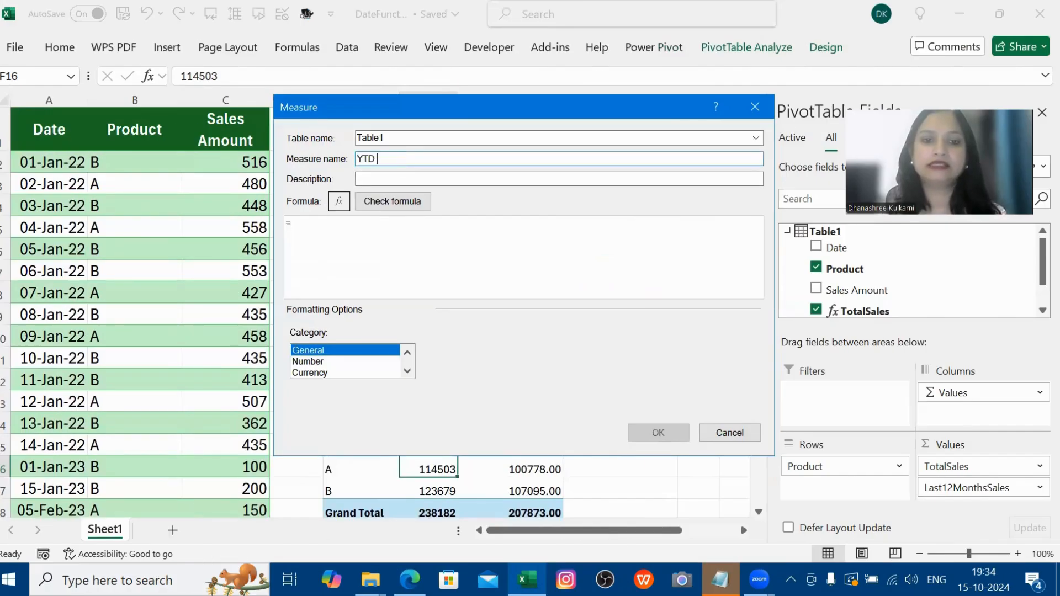
{"action": "type", "text": " A"}
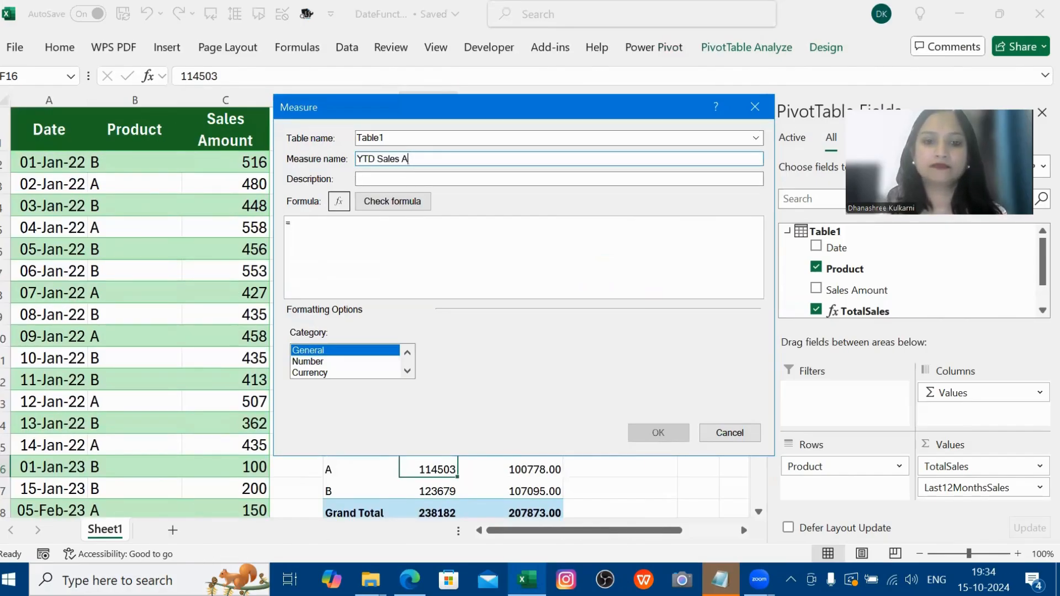
{"action": "type", "text": "mount"}
Begin the YTD Sales Amount formula with CALCULATE, using the [TotalSales] measure as its expression
{"action": "left_click", "coordinate": [296, 235]}
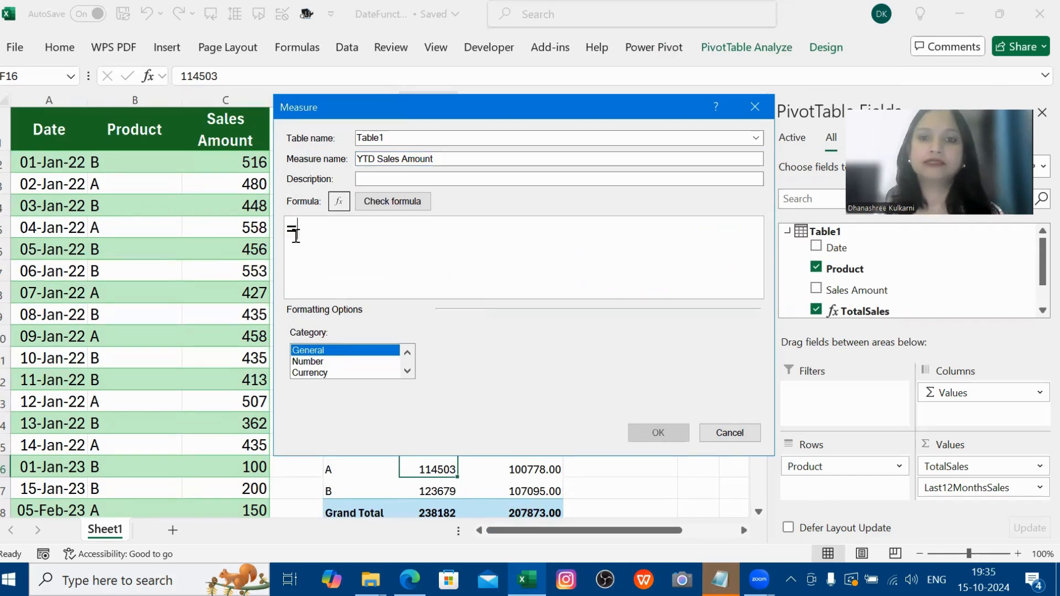
{"action": "type", "text": "C"}
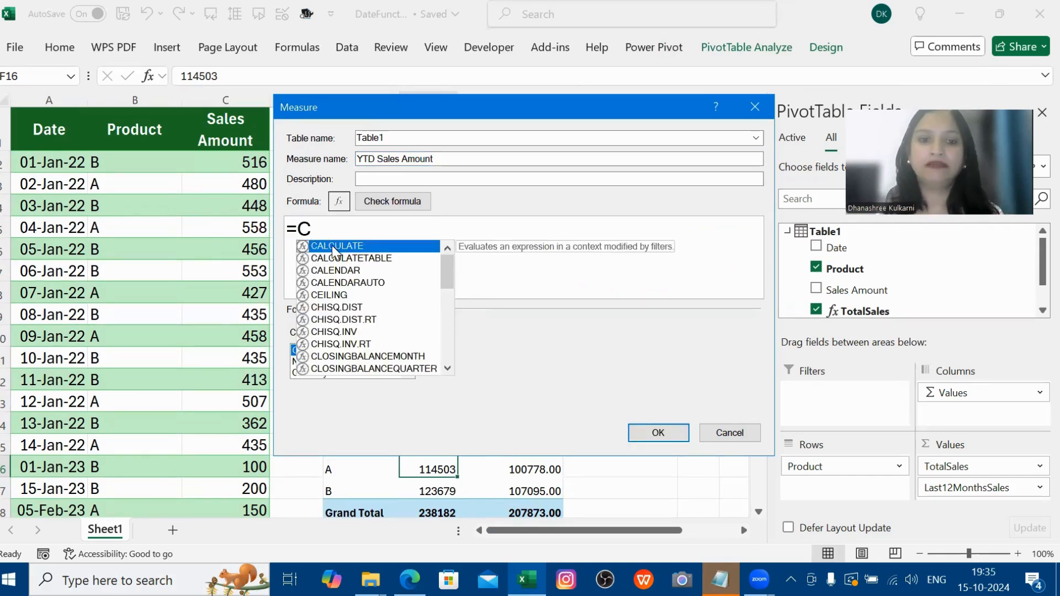
{"action": "double_click", "coordinate": [333, 245]}
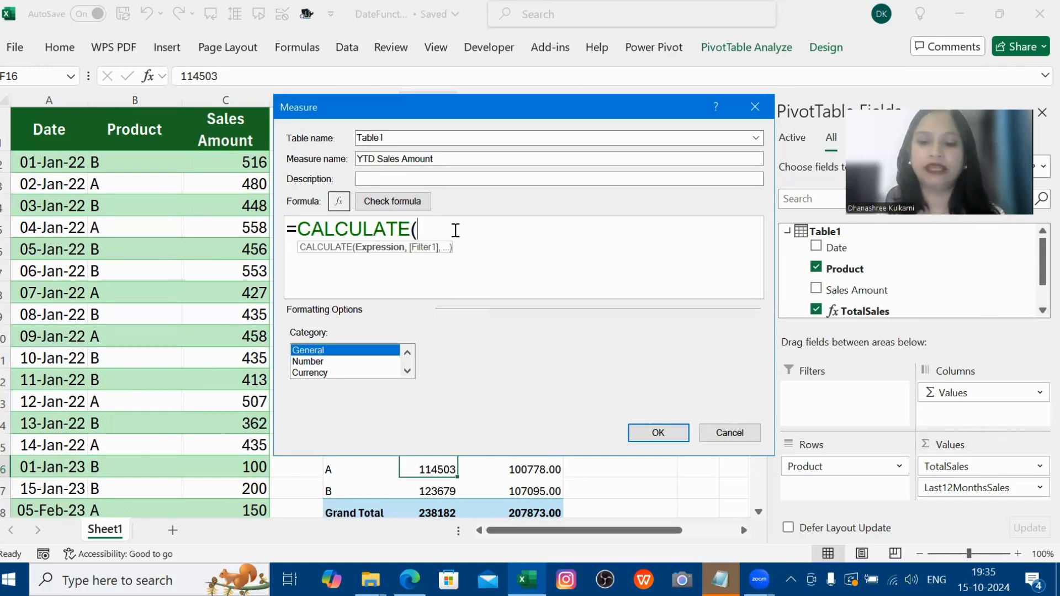
{"action": "type", "text": "tot"}
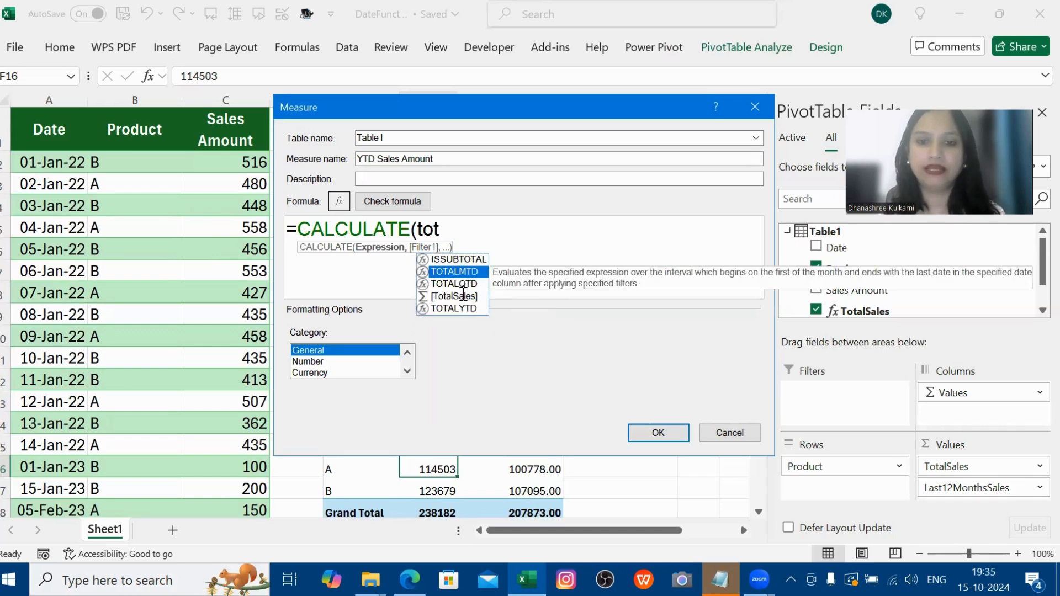
{"action": "double_click", "coordinate": [463, 295]}
Complete the YTD Sales Amount formula with a DATESYTD filter on Table1[Date], closing both parentheses
{"action": "type", "text": ","}
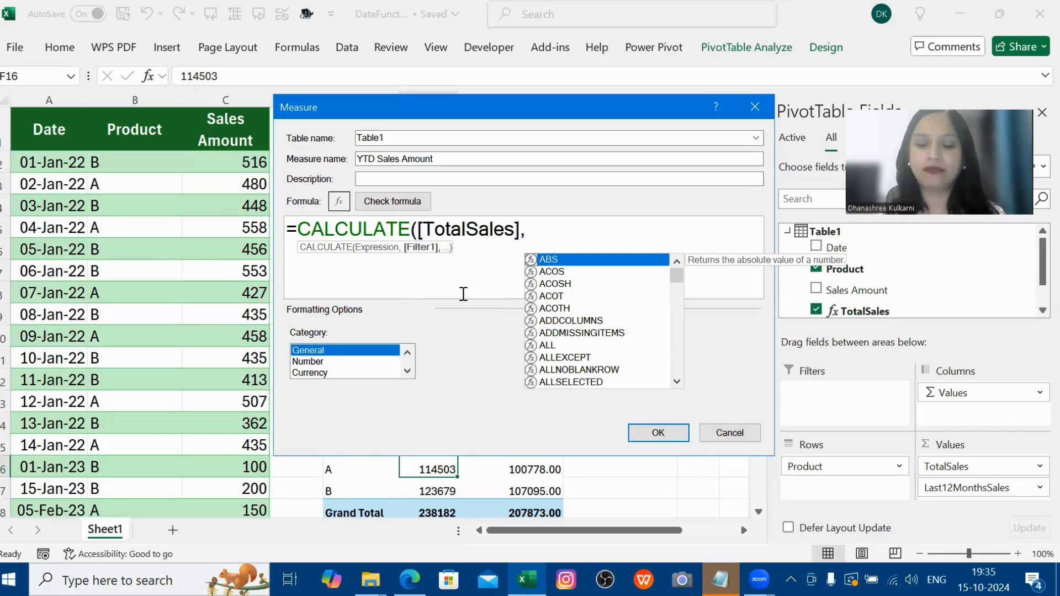
{"action": "type", "text": "Date"}
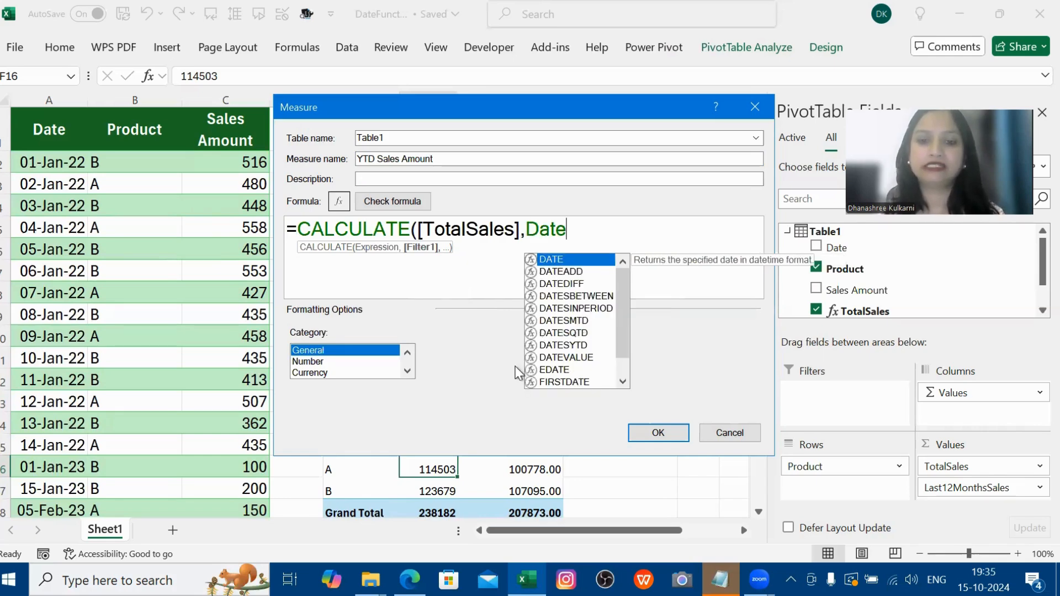
{"action": "double_click", "coordinate": [565, 345]}
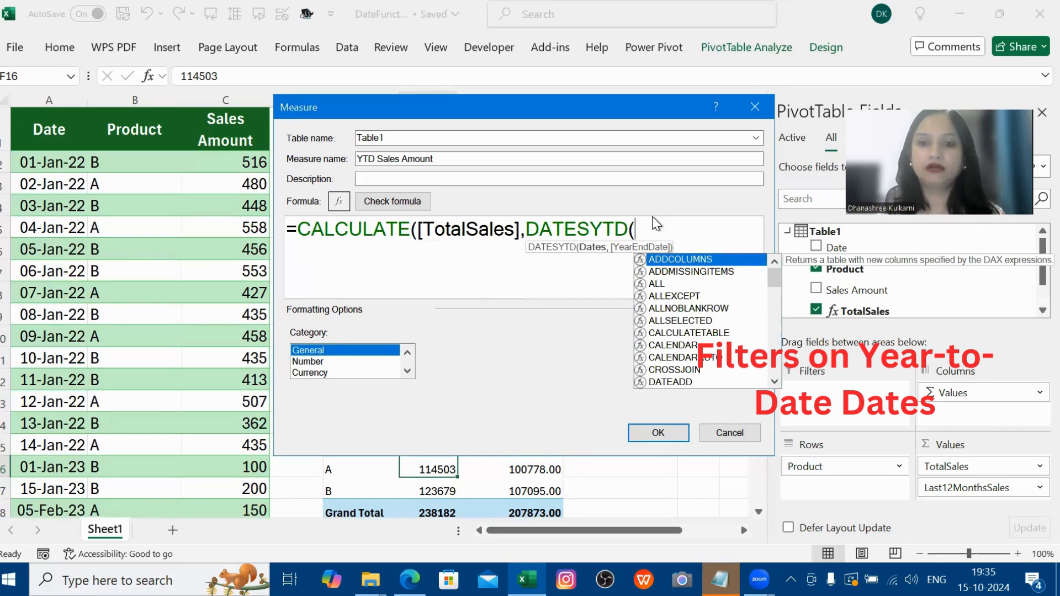
{"action": "type", "text": "date"}
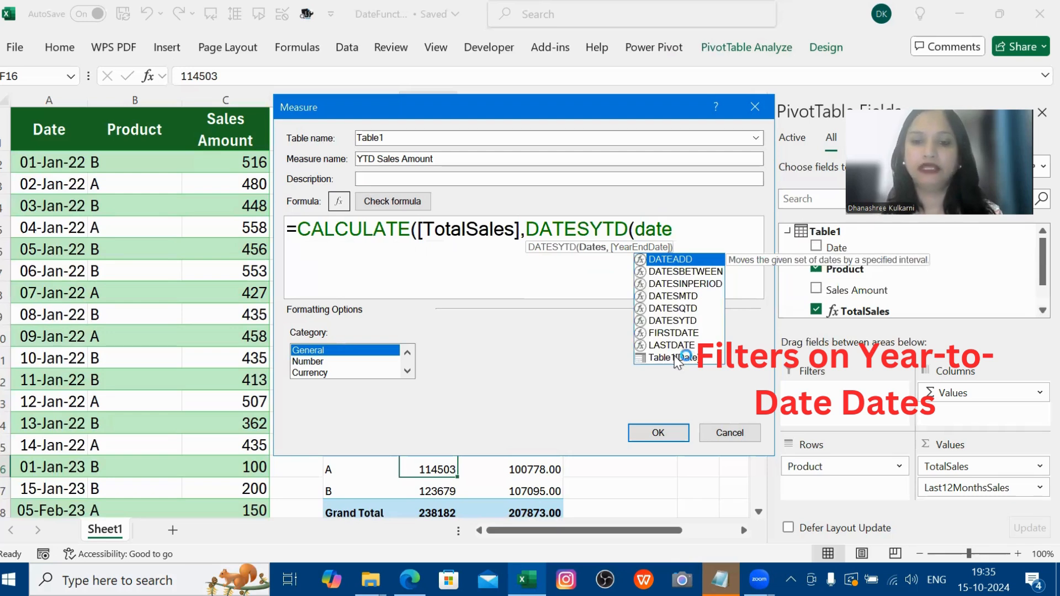
{"action": "double_click", "coordinate": [677, 357]}
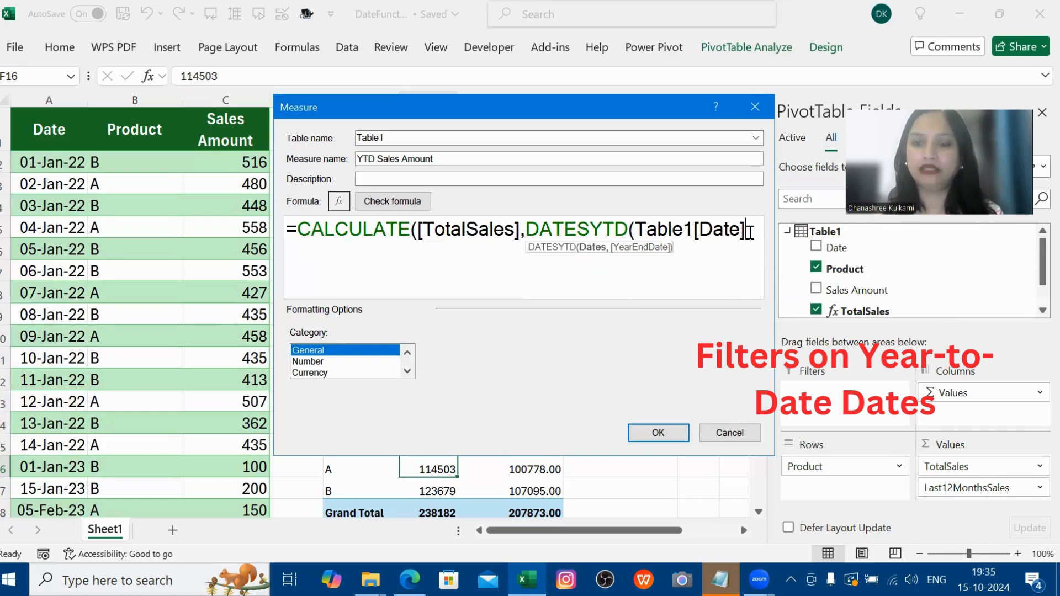
{"action": "type", "text": "))"}
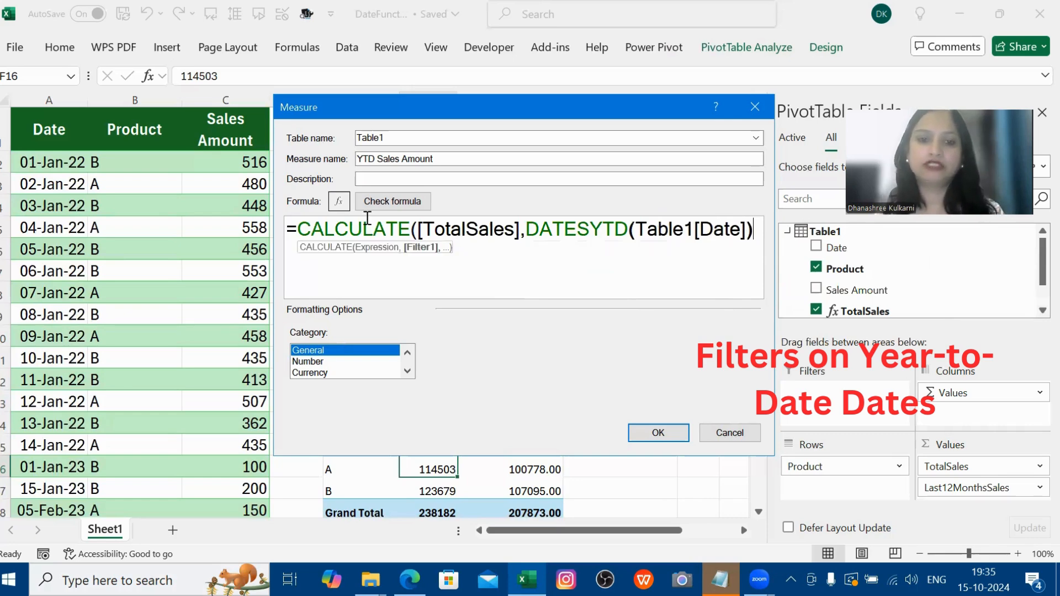
Check the YTD Sales Amount formula, apply the Number format category and save the measure
{"action": "left_click", "coordinate": [380, 204]}
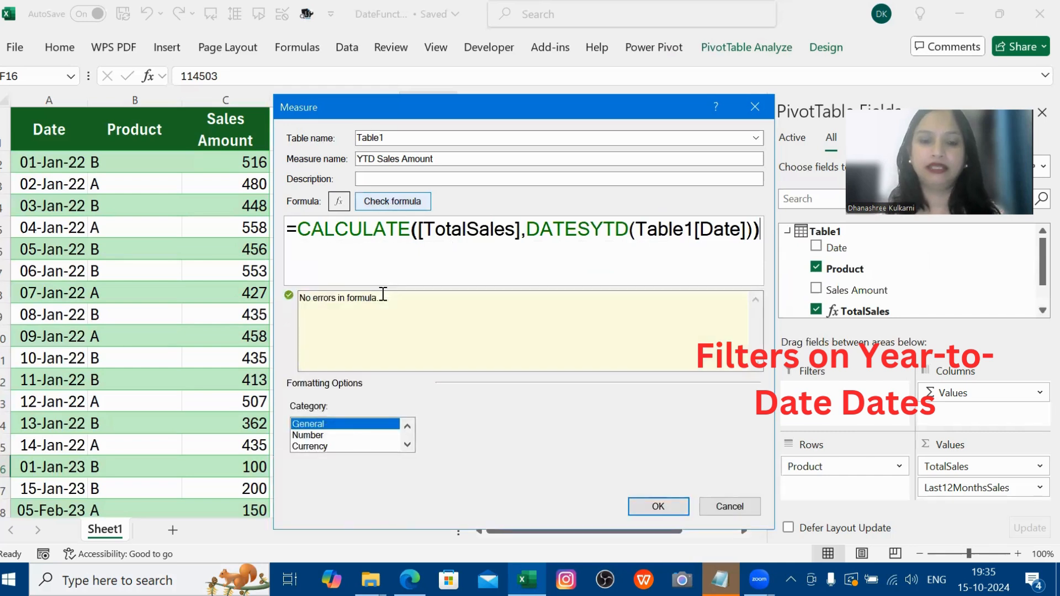
{"action": "left_click", "coordinate": [324, 435]}
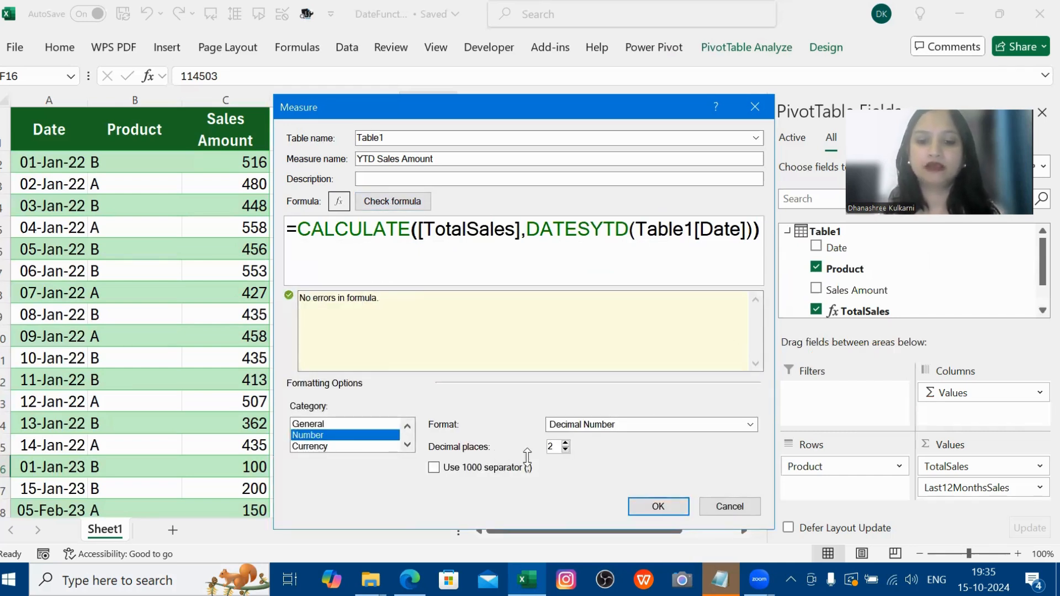
{"action": "left_click", "coordinate": [671, 508]}
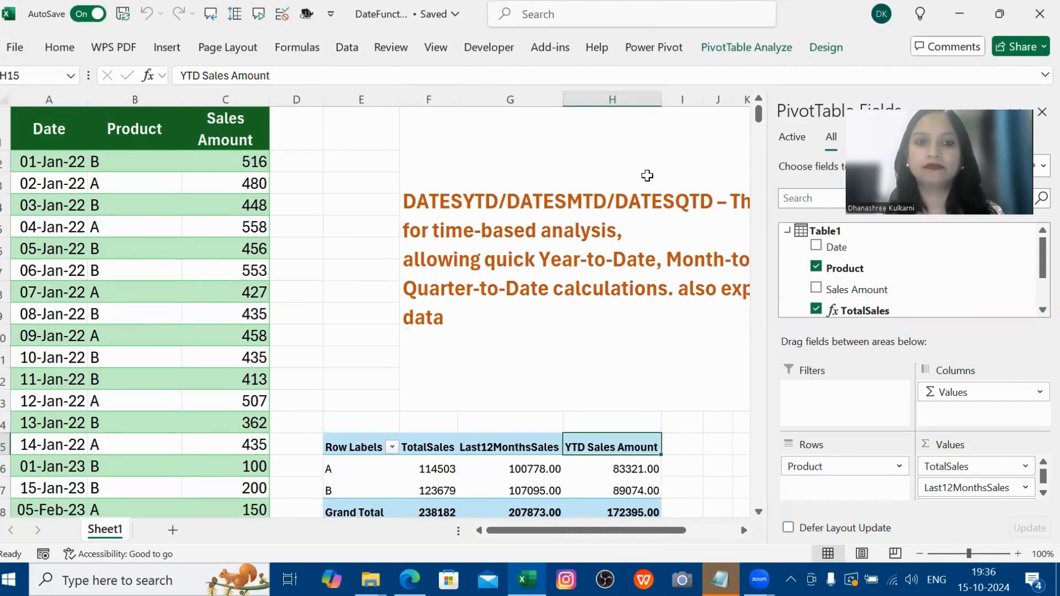
Create a new Table1 measure whose formula begins with CALCULATE, using Table1[TotalSales] as the expression
{"action": "left_click", "coordinate": [654, 47]}
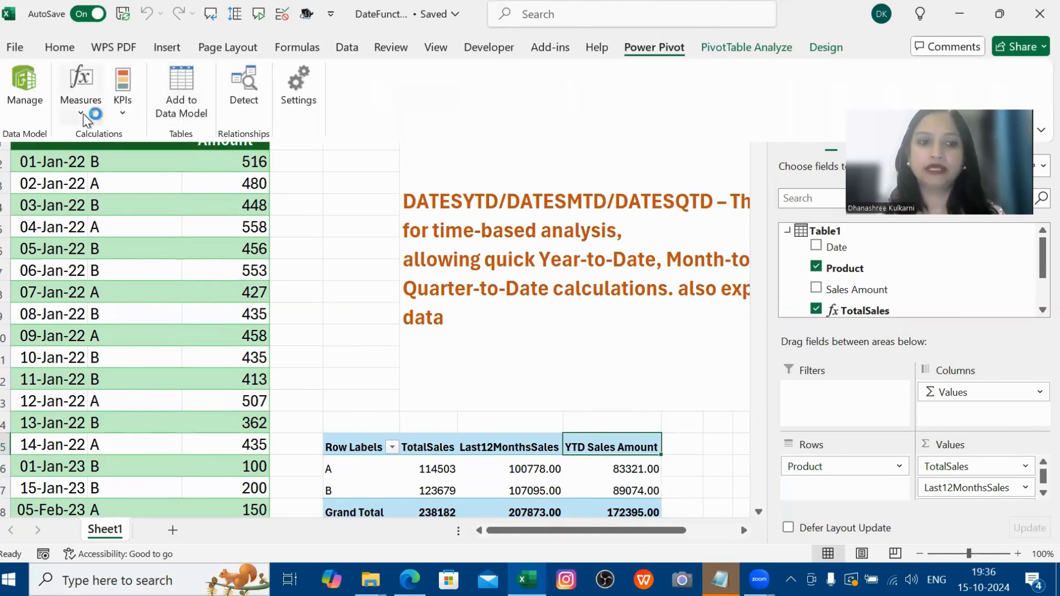
{"action": "left_click", "coordinate": [83, 116]}
{"action": "left_click", "coordinate": [104, 139]}
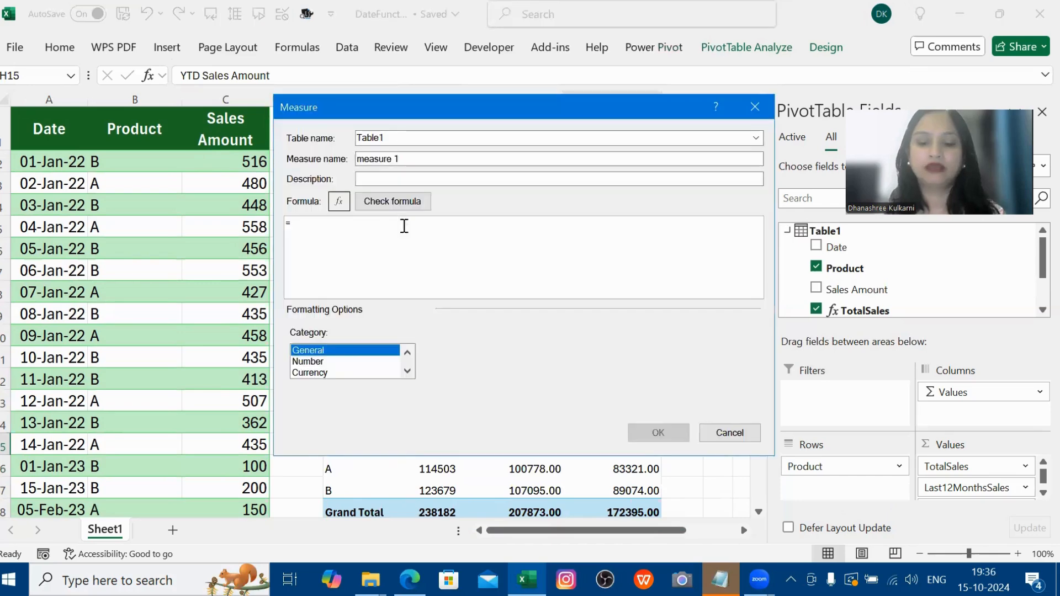
{"action": "left_click", "coordinate": [404, 226]}
{"action": "type", "text": "C"}
{"action": "double_click", "coordinate": [336, 240]}
{"action": "left_click_drag", "start_coordinate": [443, 235], "coordinate": [265, 207]}
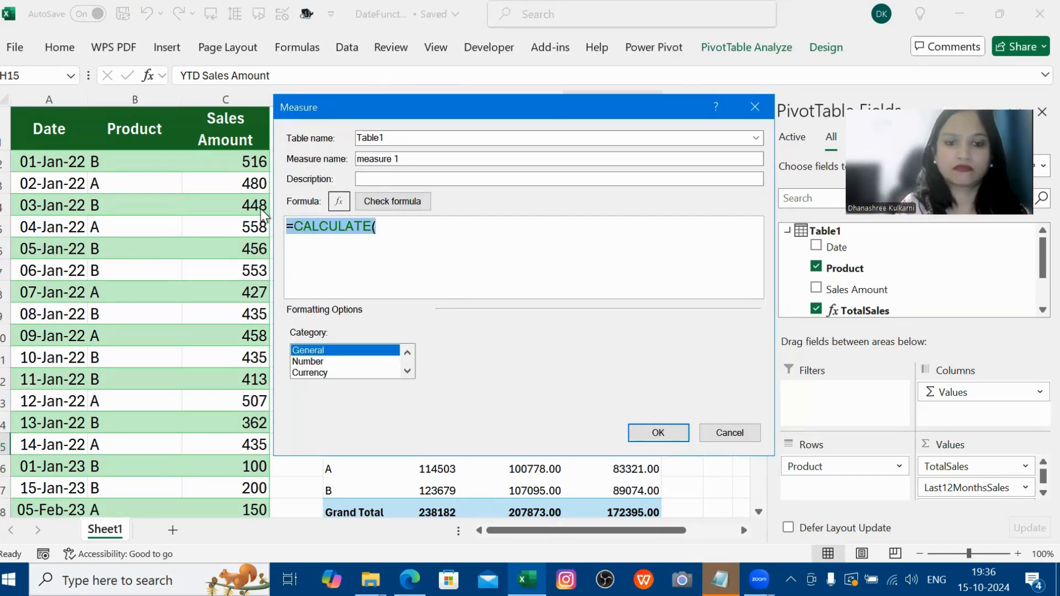
{"action": "left_click", "coordinate": [408, 231]}
{"action": "scroll", "coordinate": [409, 232], "scroll_direction": "up", "scroll_amount": 2}
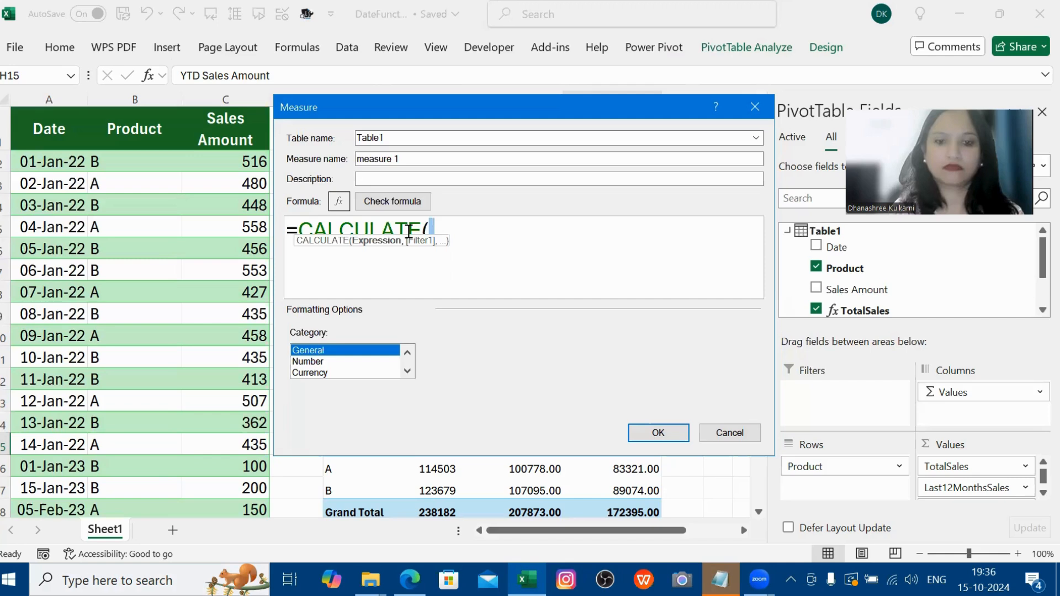
{"action": "scroll", "coordinate": [409, 232], "scroll_direction": "down", "scroll_amount": 1}
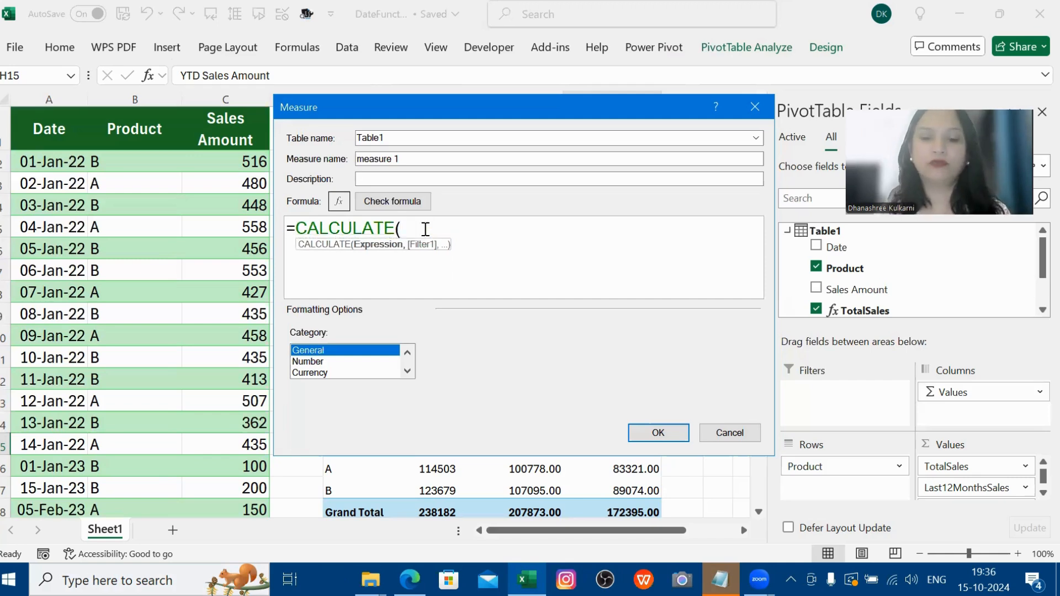
{"action": "type", "text": "T"}
{"action": "double_click", "coordinate": [453, 319]}
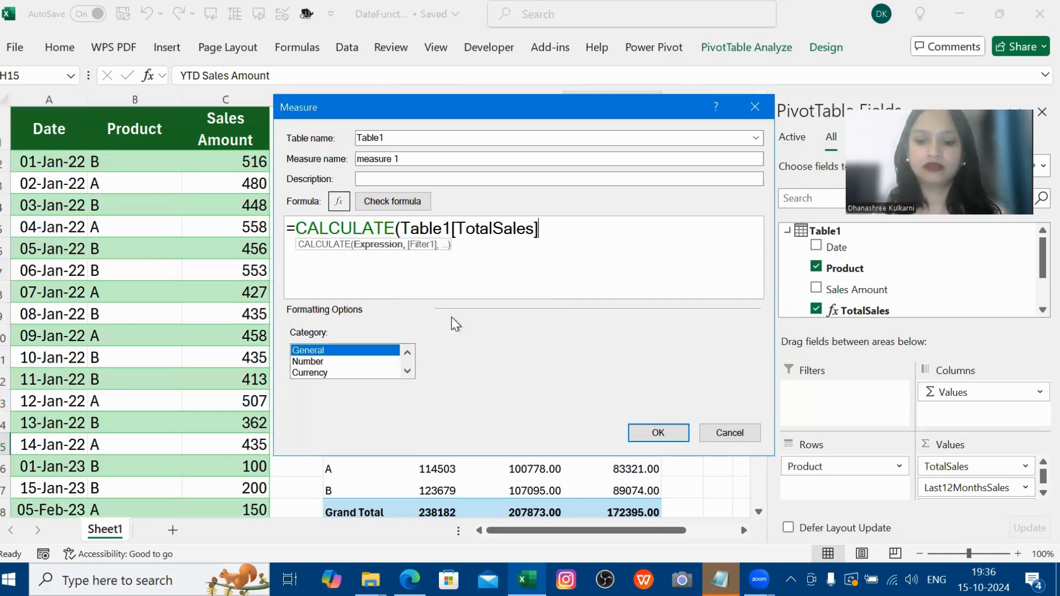
Complete the CALCULATE formula with a DATESMTD filter on Table1[Date], closing both parentheses
{"action": "type", "text": ","}
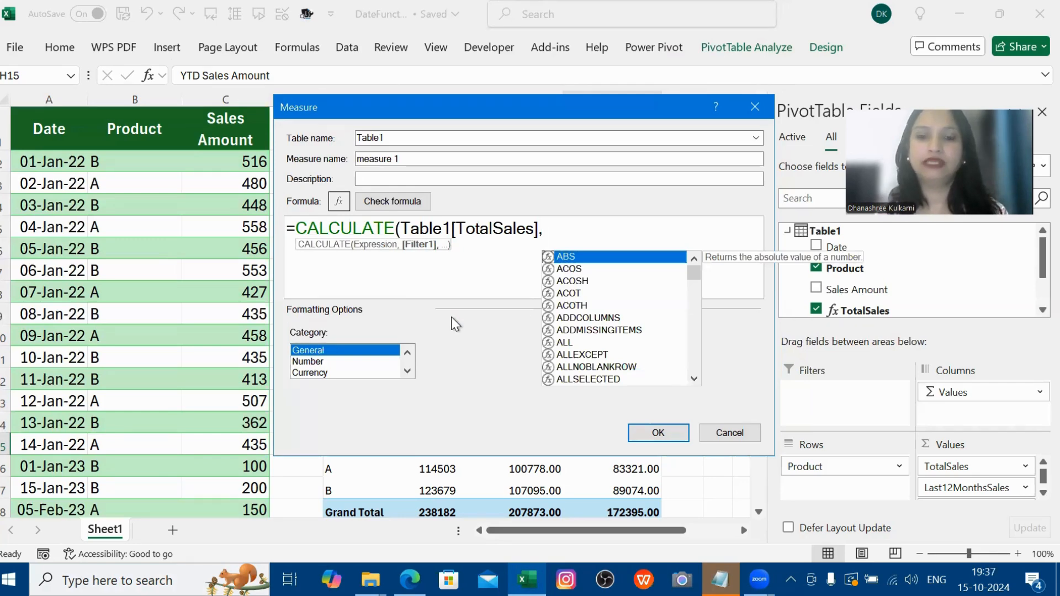
{"action": "type", "text": "Date"}
{"action": "double_click", "coordinate": [583, 318]}
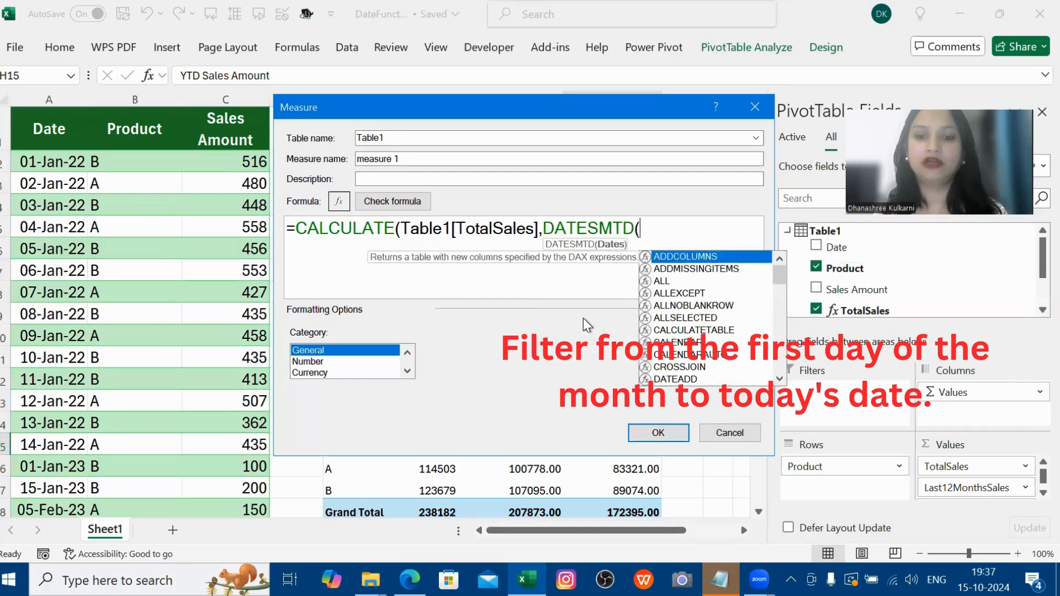
{"action": "type", "text": "ta"}
{"action": "double_click", "coordinate": [690, 326]}
{"action": "type", "text": "))"}
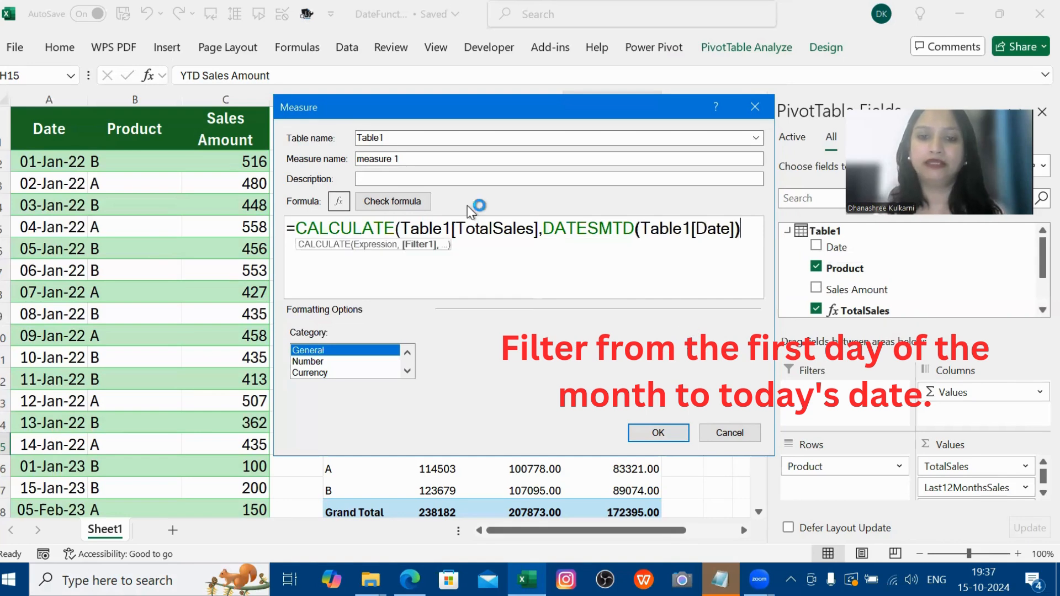
{"action": "type", "text": ")"}
Name the measure MTD Total Sales, apply the Number format category and save it to the PivotTable
{"action": "triple_click", "coordinate": [381, 159]}
{"action": "type", "text": "MTD "}
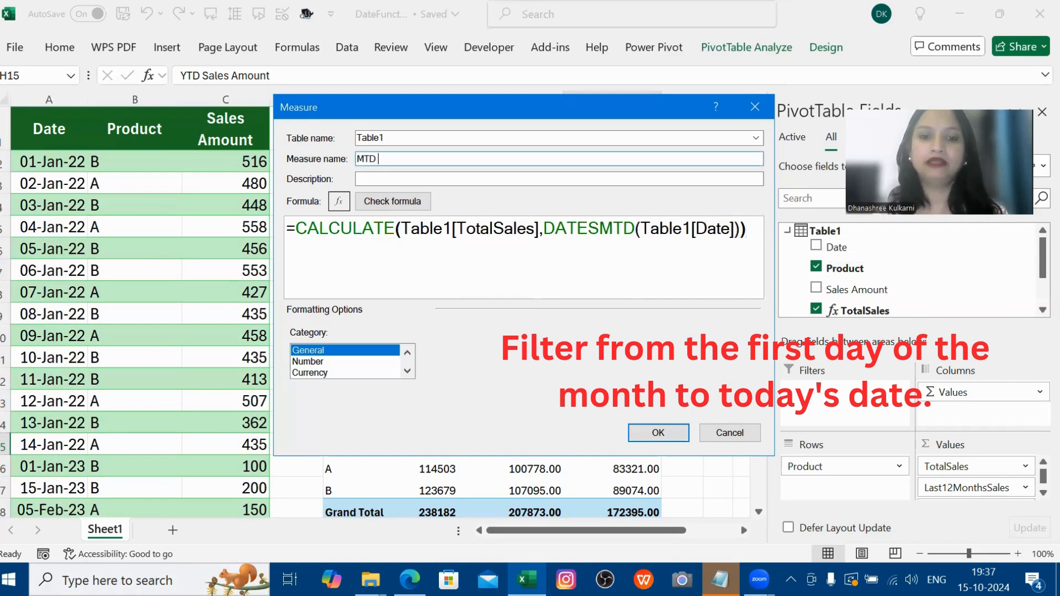
{"action": "type", "text": "Total"}
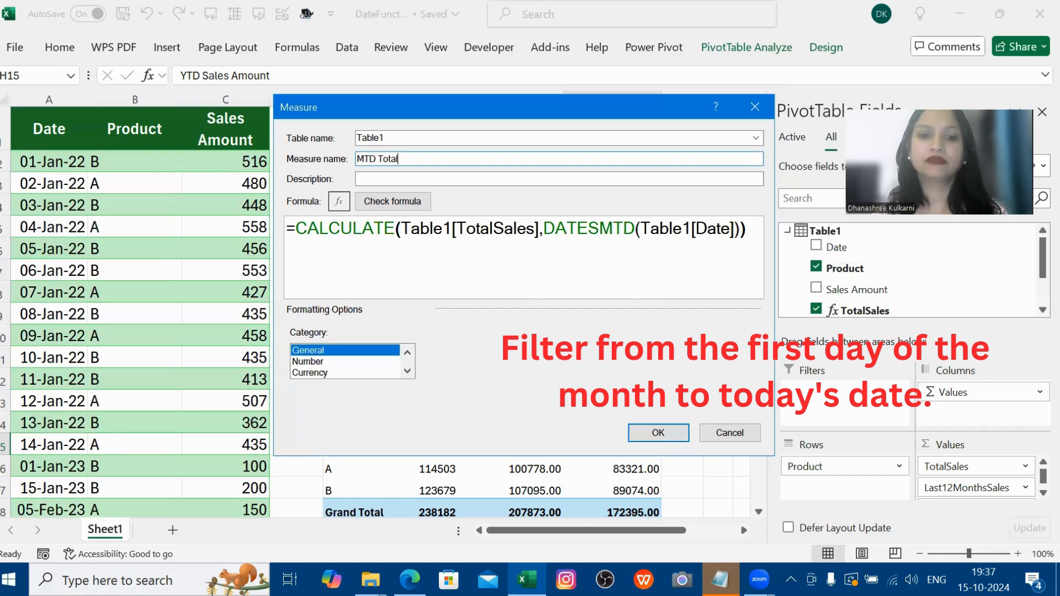
{"action": "type", "text": " Sales"}
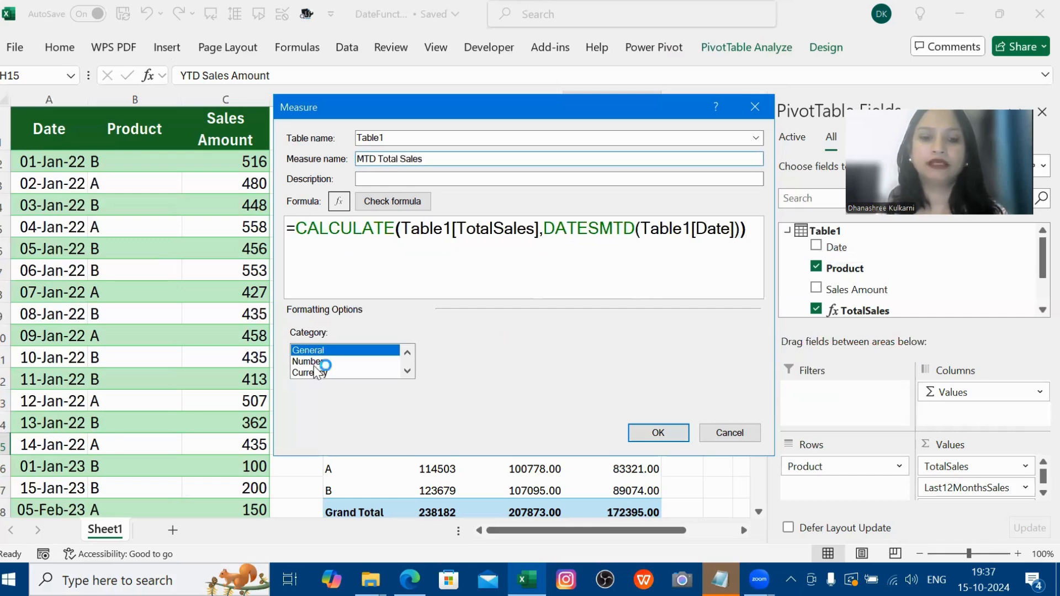
{"action": "left_click", "coordinate": [314, 364]}
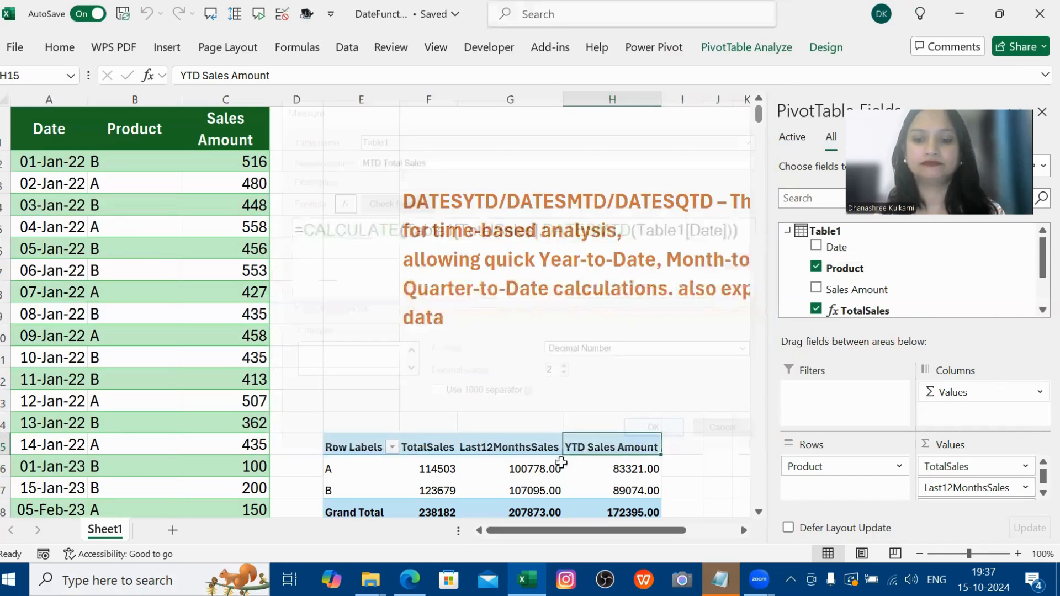
{"action": "left_click", "coordinate": [553, 464]}
{"action": "key", "text": "Down"}
{"action": "key", "text": "Down"}
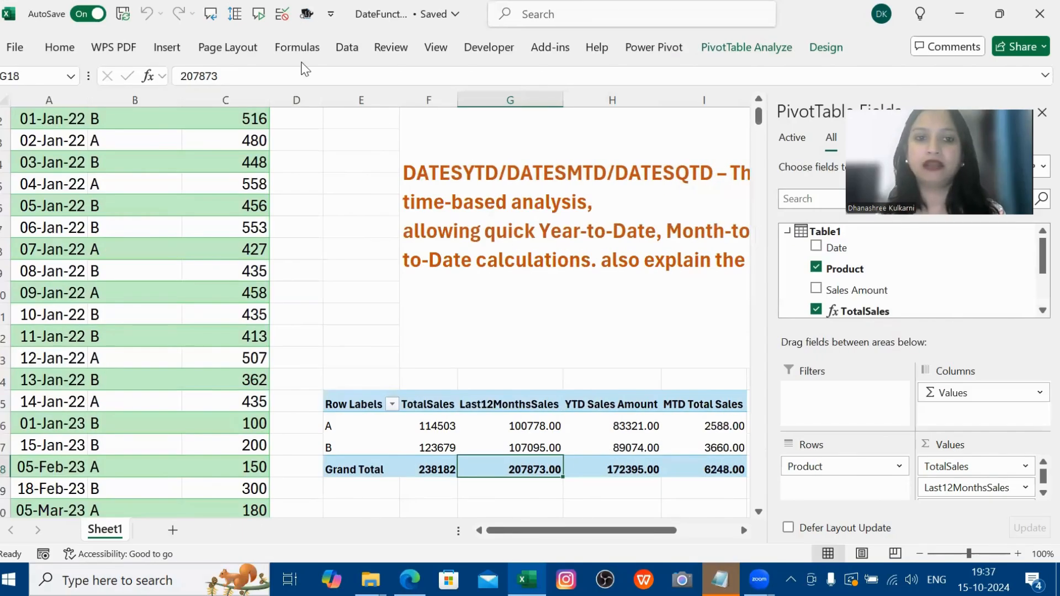
Create another Table1 measure named QTD Total Sales
{"action": "left_click", "coordinate": [674, 48]}
{"action": "left_click", "coordinate": [89, 110]}
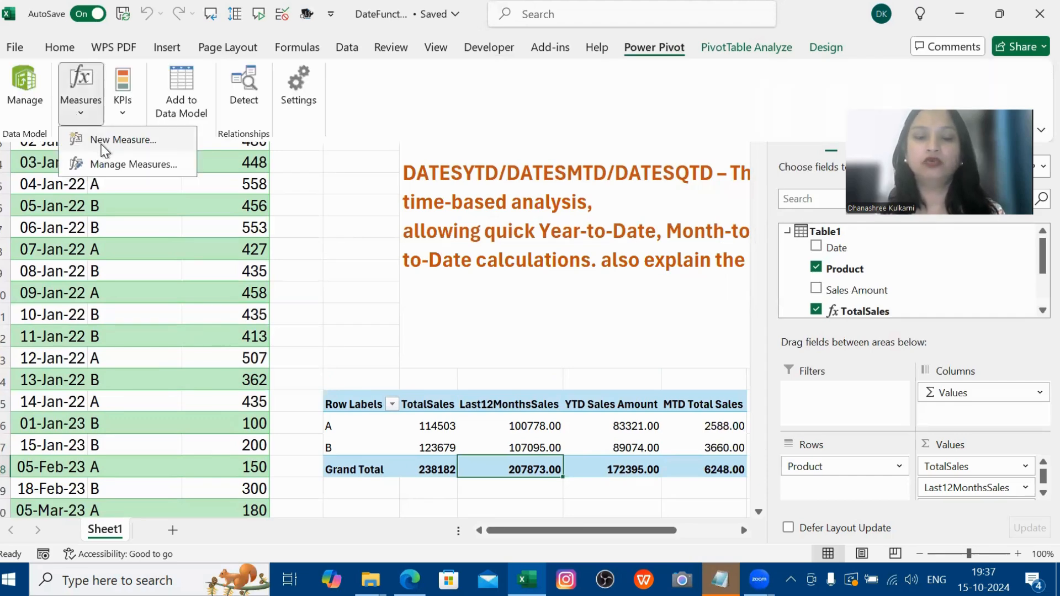
{"action": "left_click", "coordinate": [100, 139]}
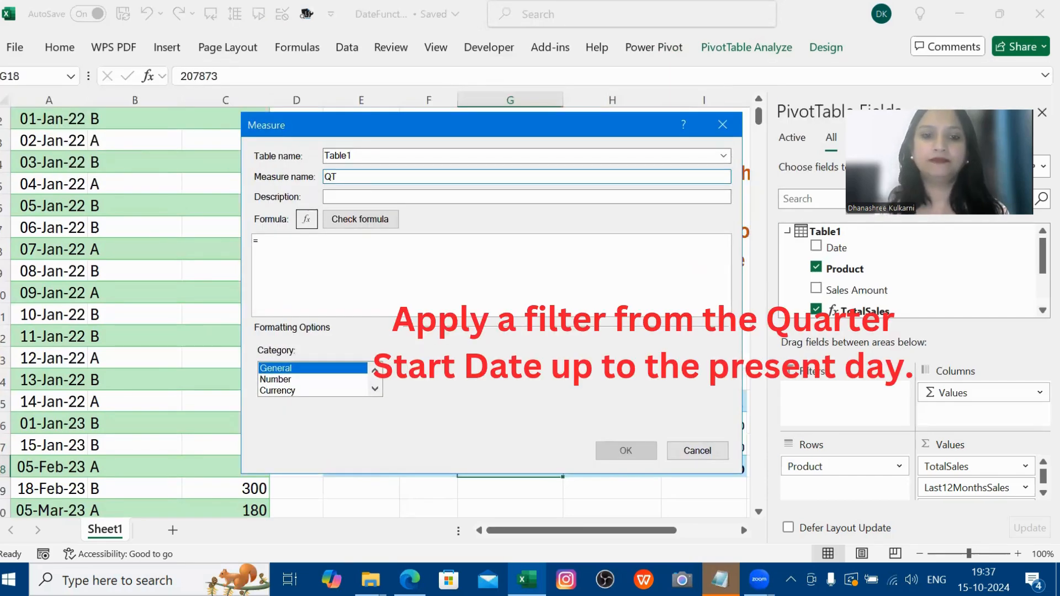
{"action": "type", "text": "QTD Tot"}
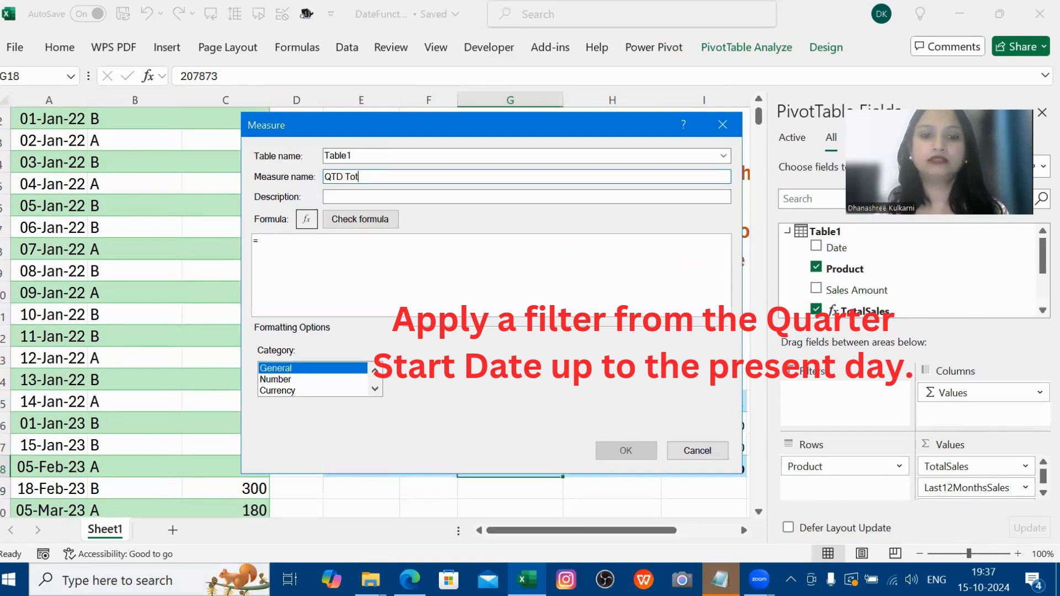
{"action": "type", "text": "al Sales"}
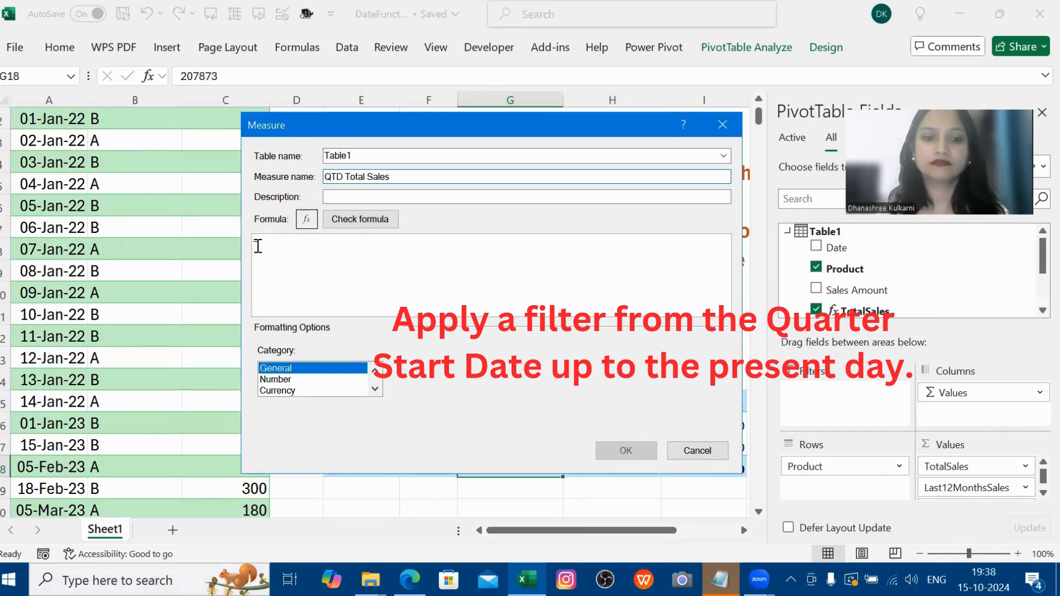
Begin the QTD Total Sales formula with CALCULATE, using Table1[TotalSales] as its expression
{"action": "left_click", "coordinate": [264, 245]}
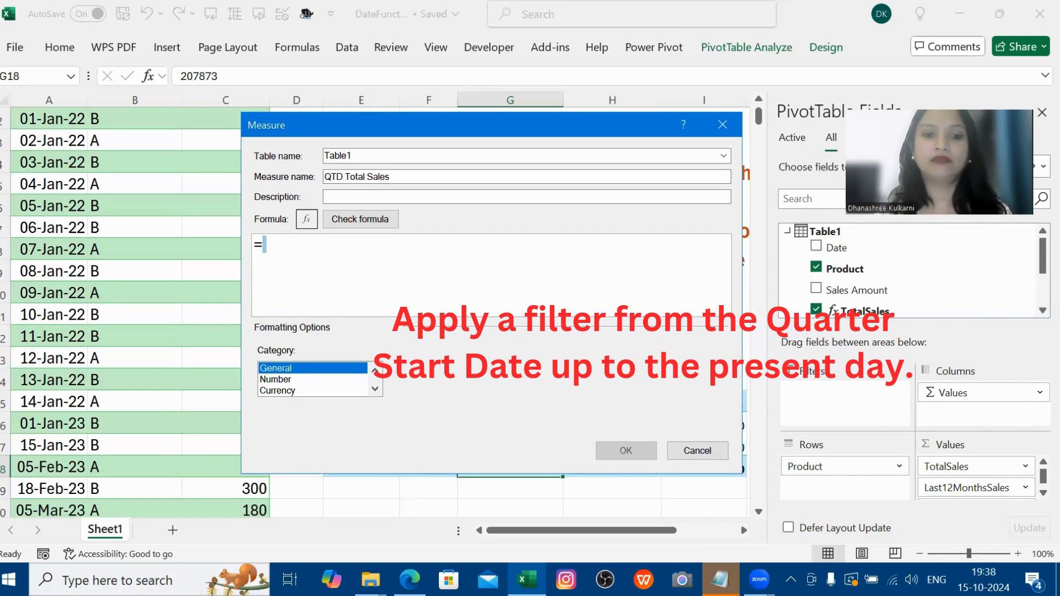
{"action": "type", "text": "CA"}
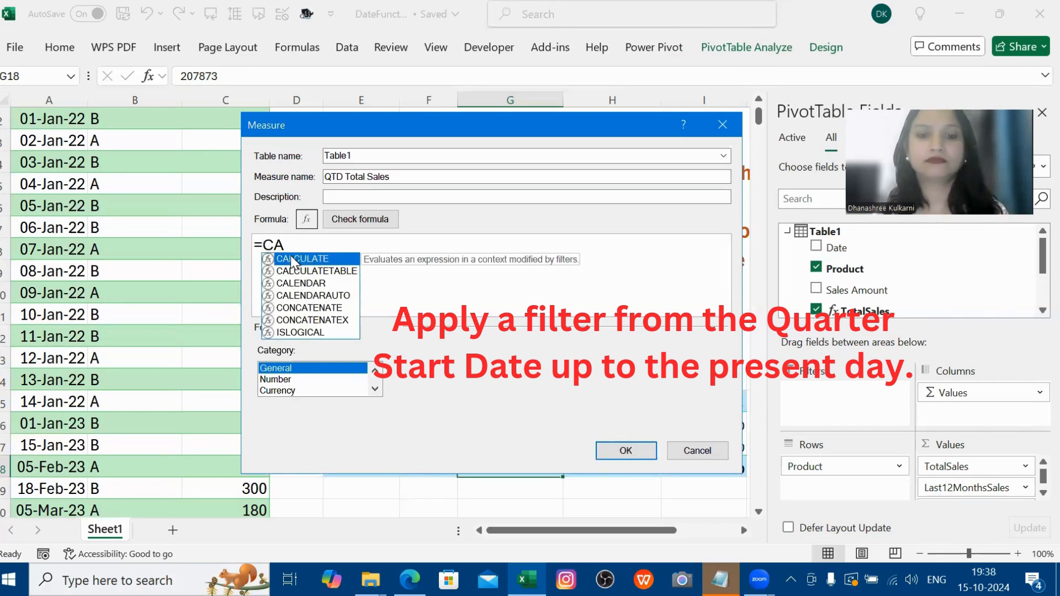
{"action": "left_click", "coordinate": [291, 257]}
{"action": "double_click", "coordinate": [291, 259]}
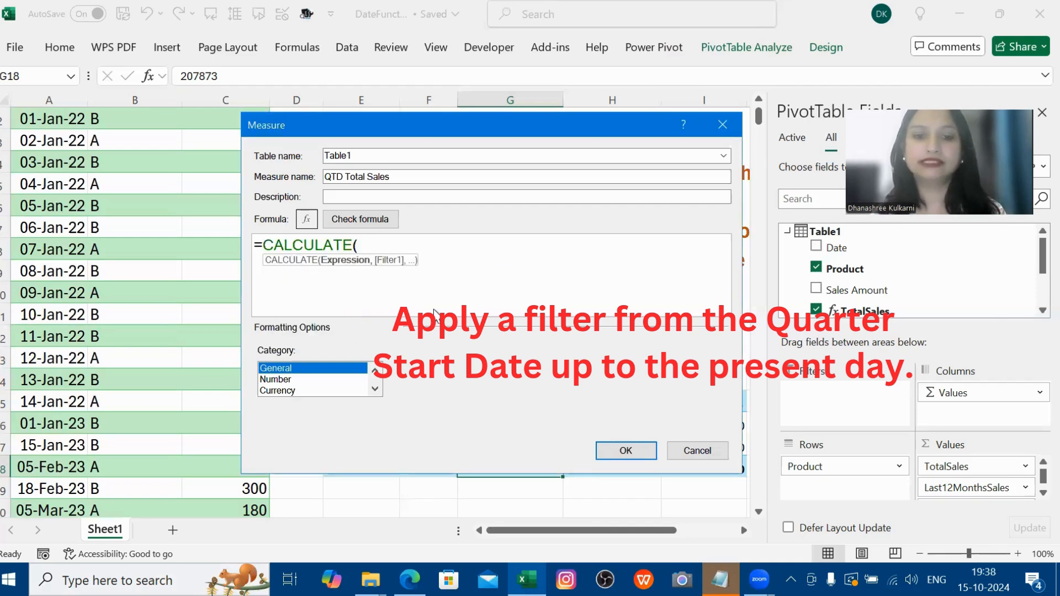
{"action": "type", "text": "T"}
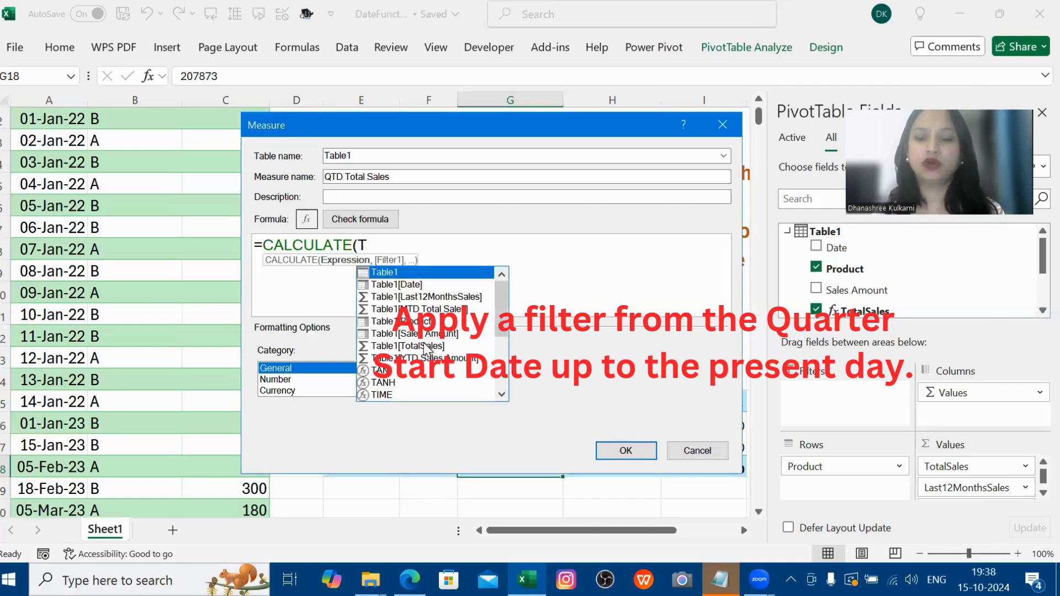
{"action": "double_click", "coordinate": [426, 346]}
Complete the QTD Total Sales CALCULATE formula with a DATESQTD filter on Table1[Date], closing both parentheses
{"action": "type", "text": ","}
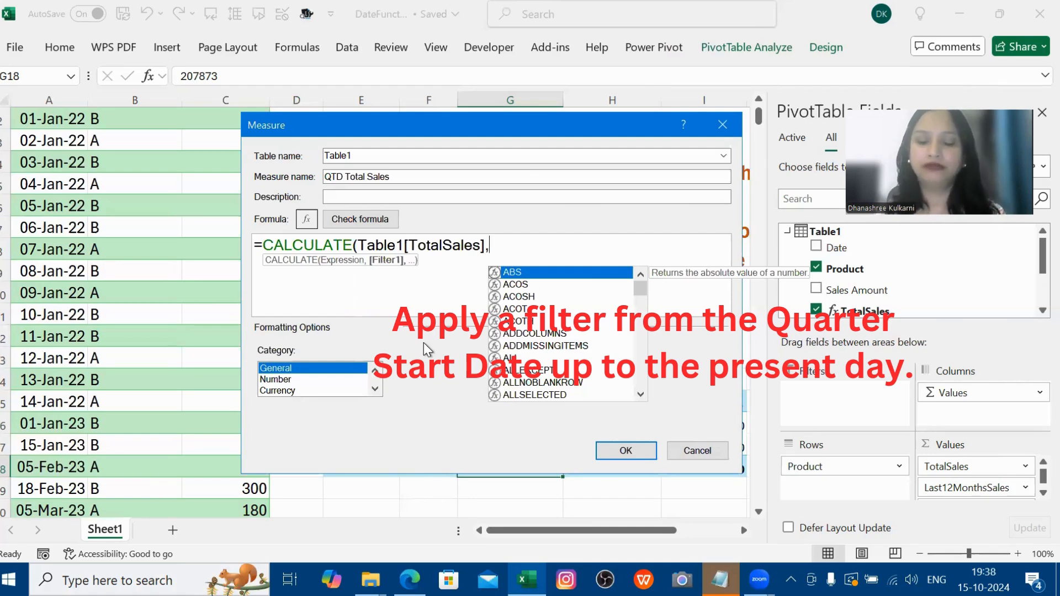
{"action": "type", "text": "Dat"}
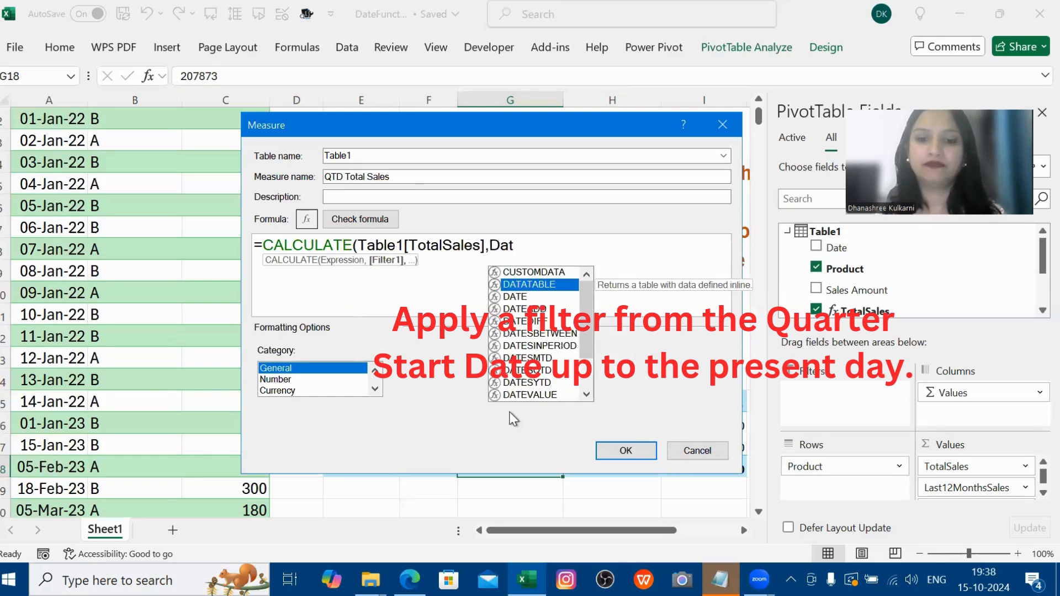
{"action": "double_click", "coordinate": [533, 370]}
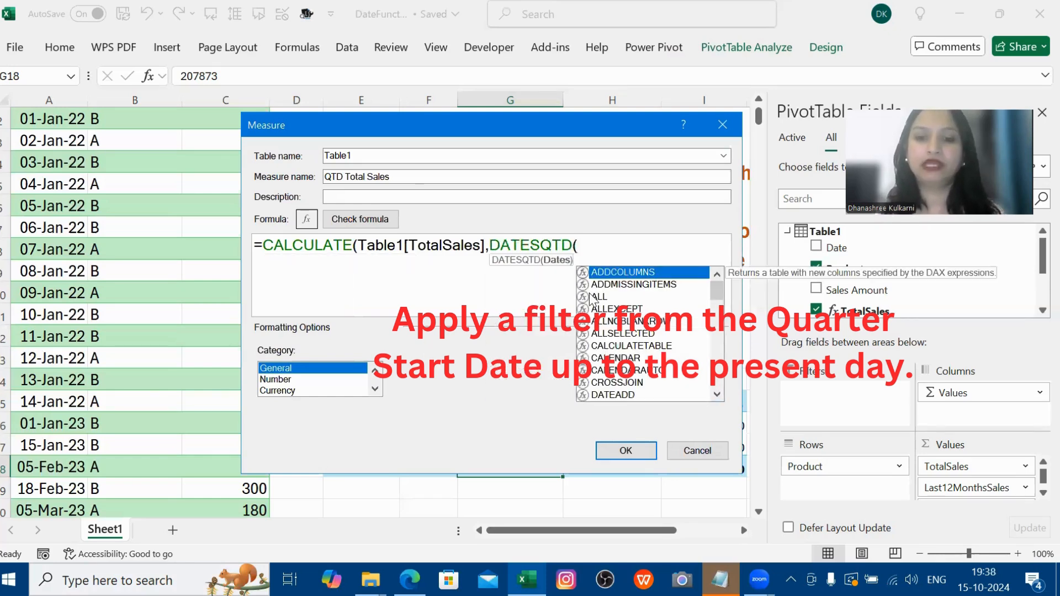
{"action": "type", "text": "date"}
{"action": "double_click", "coordinate": [610, 370]}
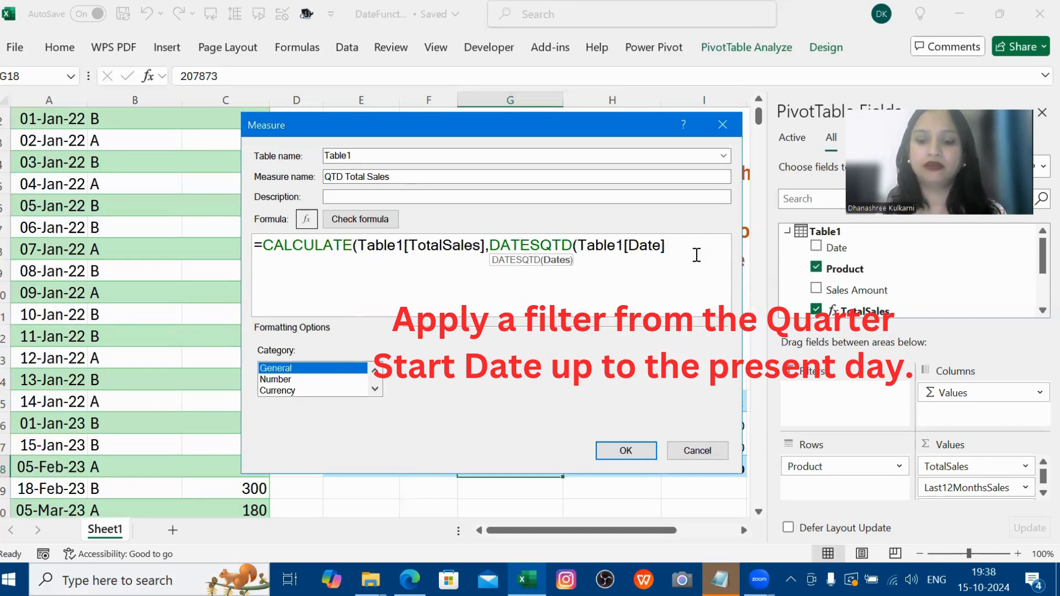
{"action": "type", "text": "))"}
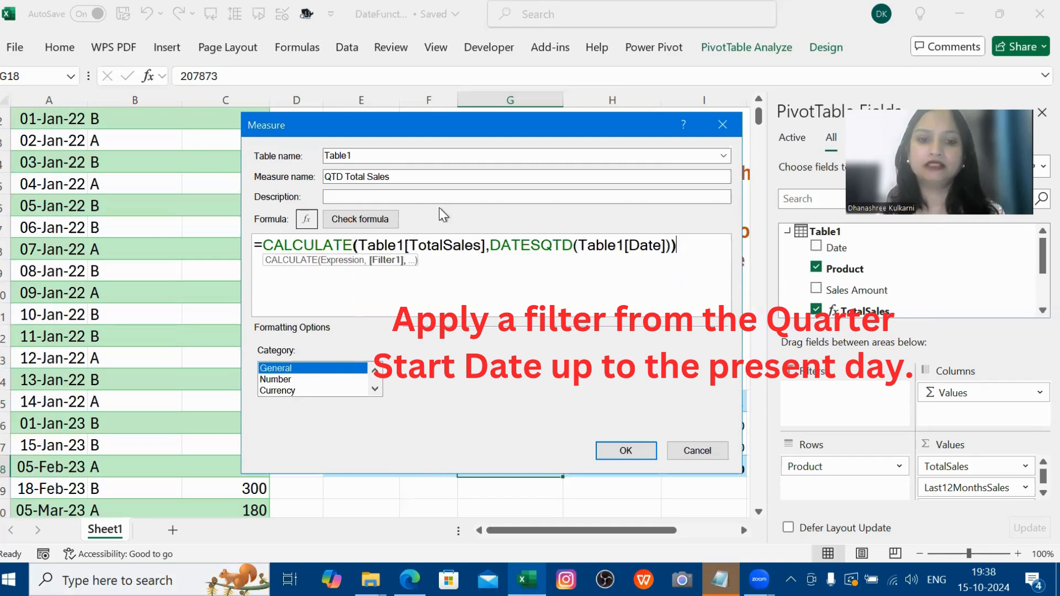
Check the QTD Total Sales formula for errors, apply the Number format category and save the measure
{"action": "left_click", "coordinate": [379, 219]}
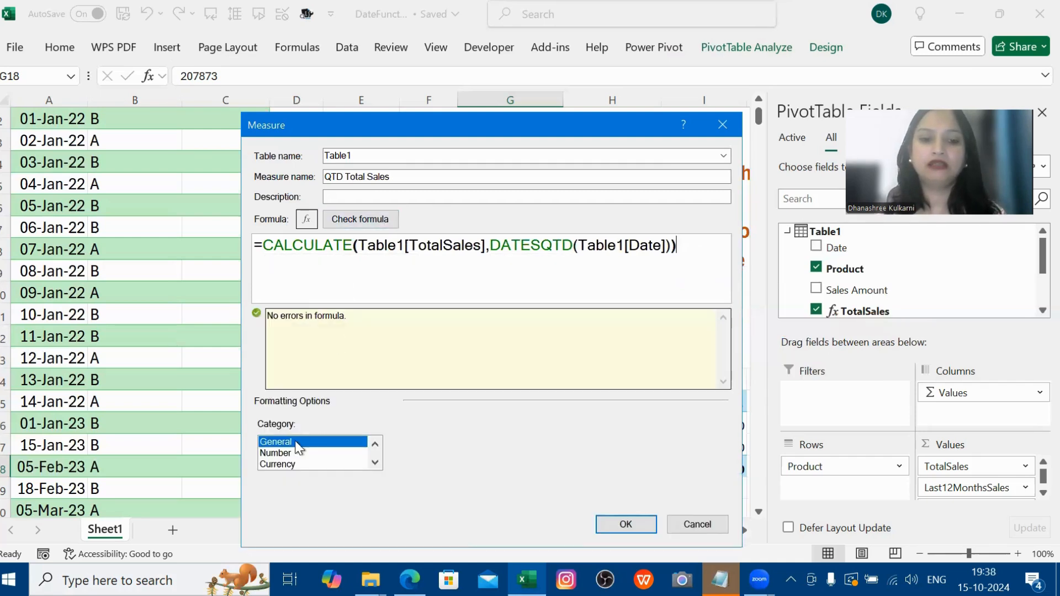
{"action": "left_click", "coordinate": [277, 452]}
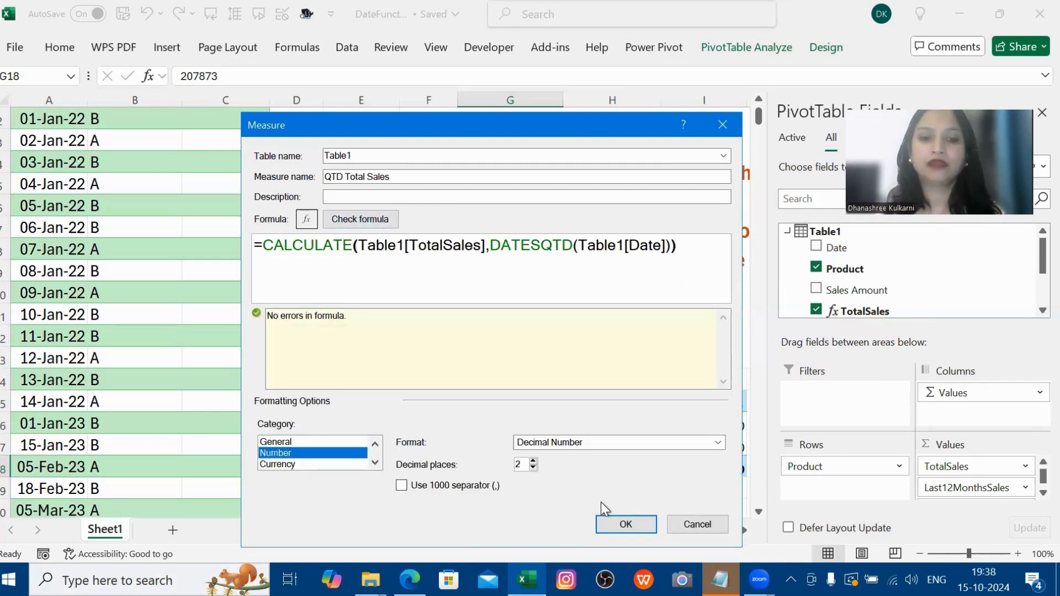
{"action": "left_click", "coordinate": [625, 528]}
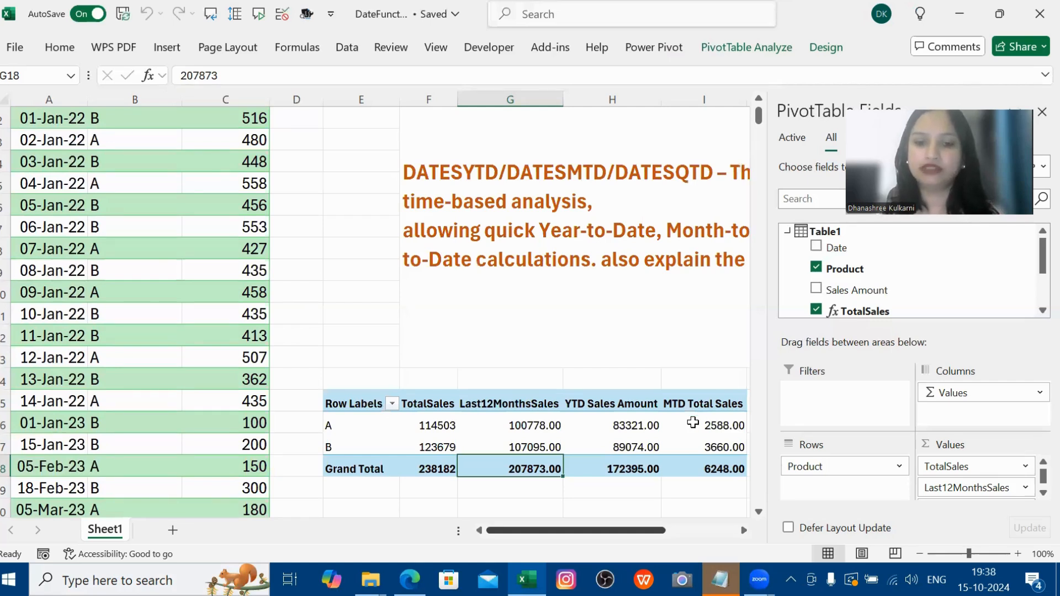
Review product A's values in the PivotTable across TotalSales, Last12MonthsSales, YTD, MTD and QTD
{"action": "left_click", "coordinate": [694, 487]}
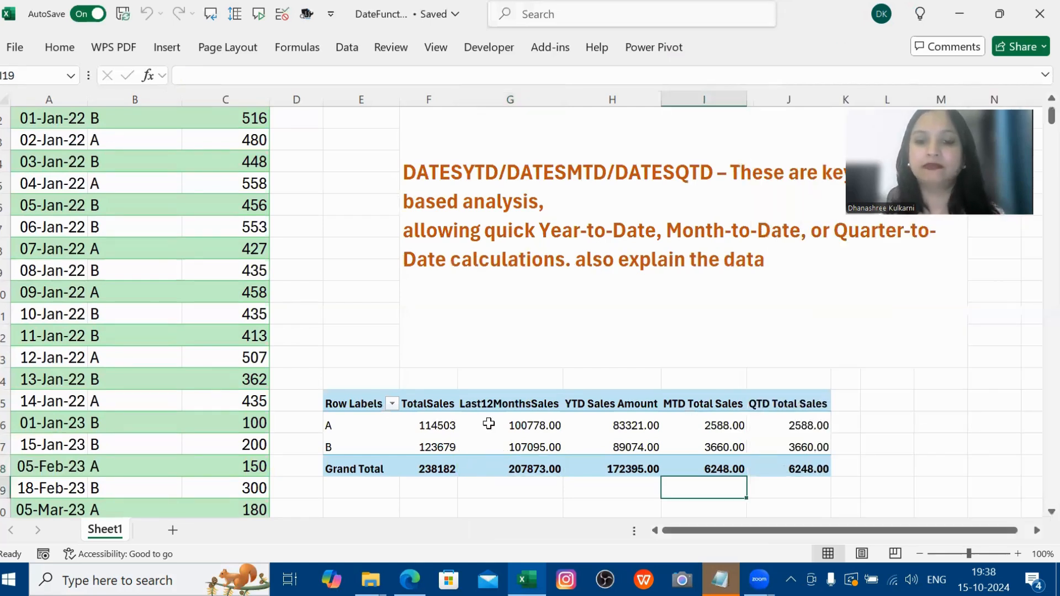
{"action": "left_click", "coordinate": [436, 426]}
{"action": "left_click", "coordinate": [508, 424]}
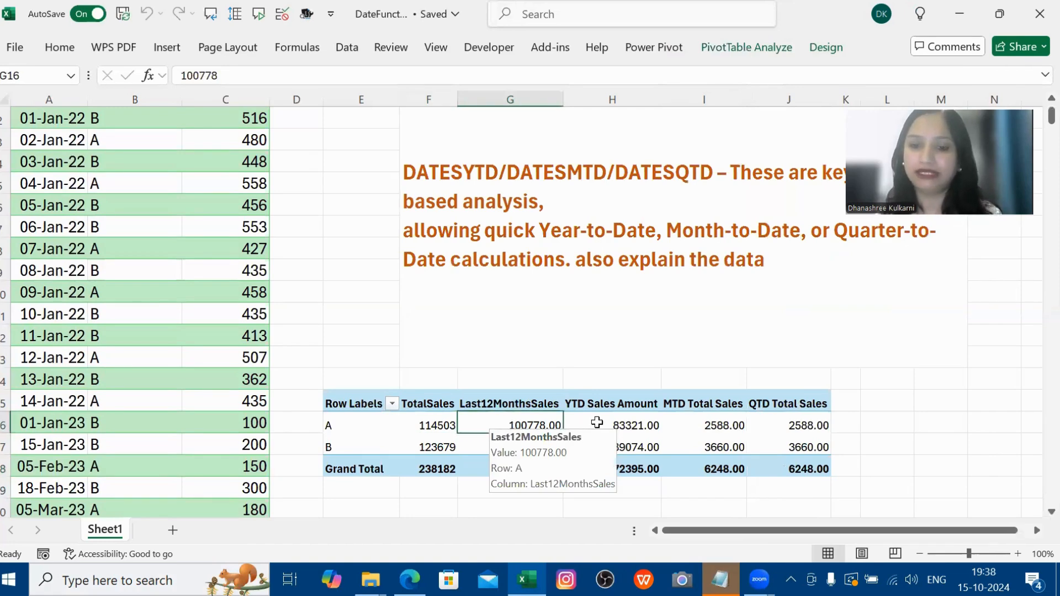
{"action": "left_click", "coordinate": [614, 423]}
{"action": "left_click", "coordinate": [709, 421]}
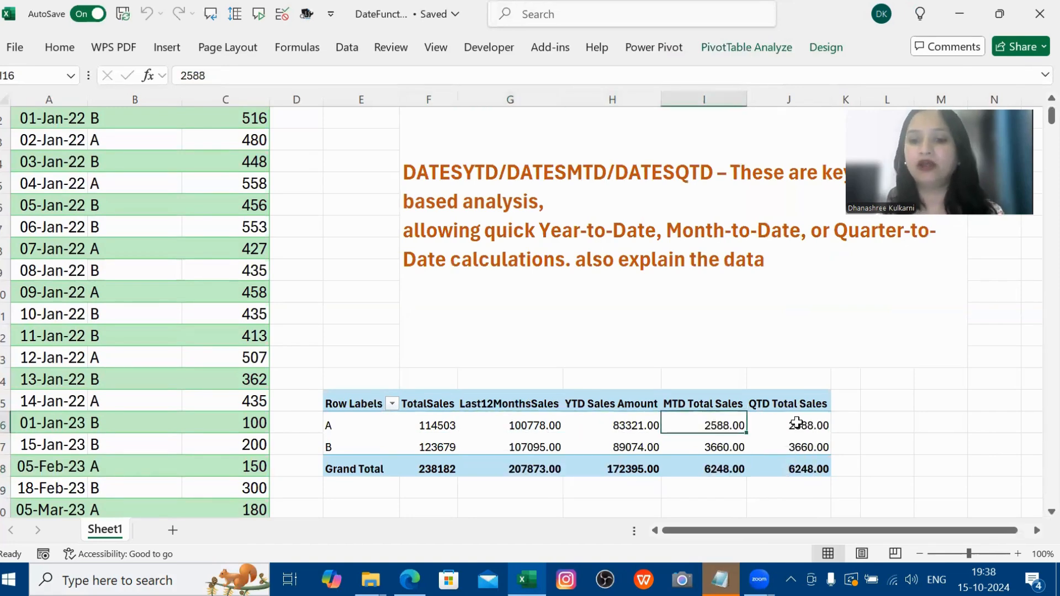
{"action": "left_click", "coordinate": [797, 423]}
Apply the orange PivotTable style from the first row of the Medium group to the whole PivotTable, leaving an empty cell below it selected
{"action": "left_click_drag", "start_coordinate": [380, 408], "coordinate": [815, 466]}
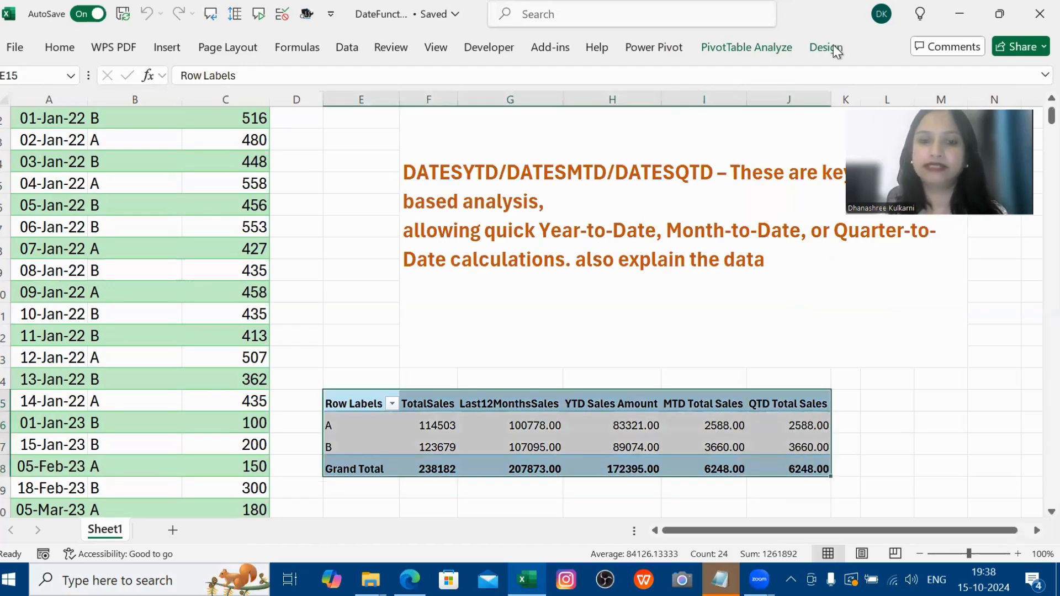
{"action": "left_click", "coordinate": [827, 47]}
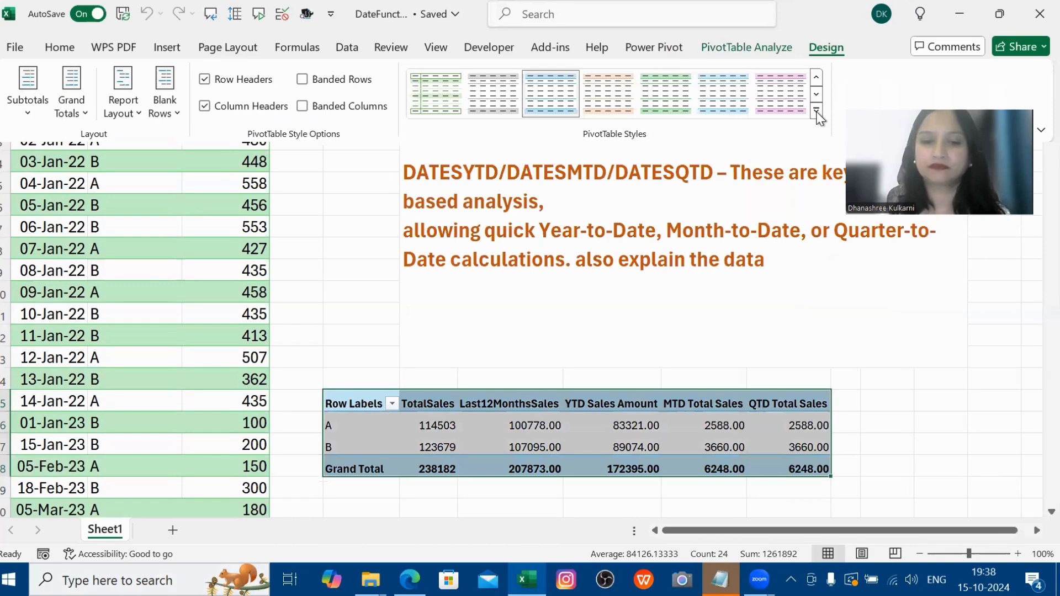
{"action": "left_click", "coordinate": [817, 111]}
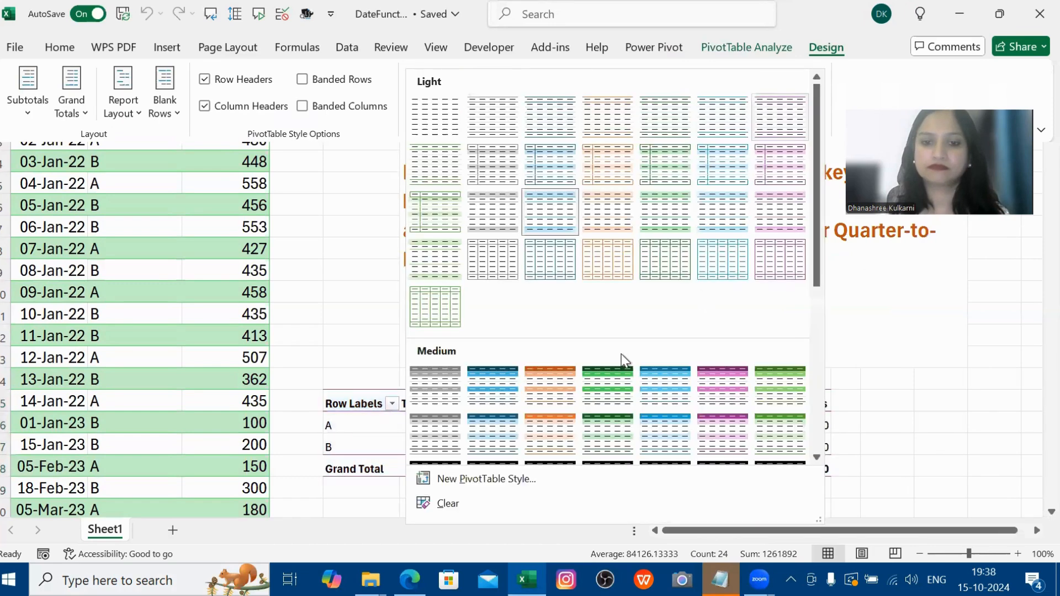
{"action": "left_click", "coordinate": [552, 383]}
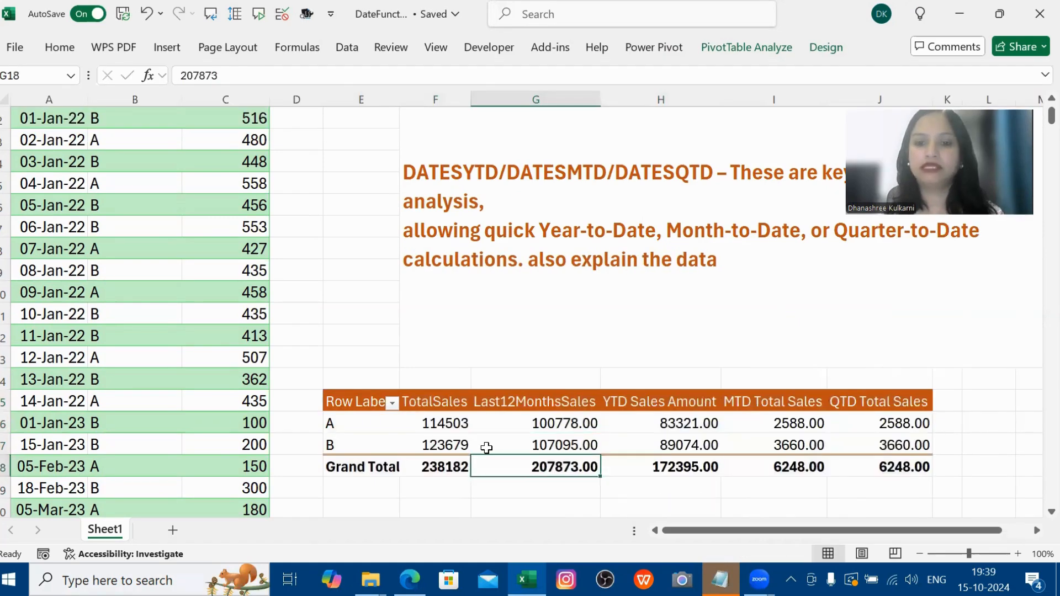
{"action": "key", "text": "Down"}
{"action": "key", "text": "Down"}
{"action": "key", "text": "Down"}
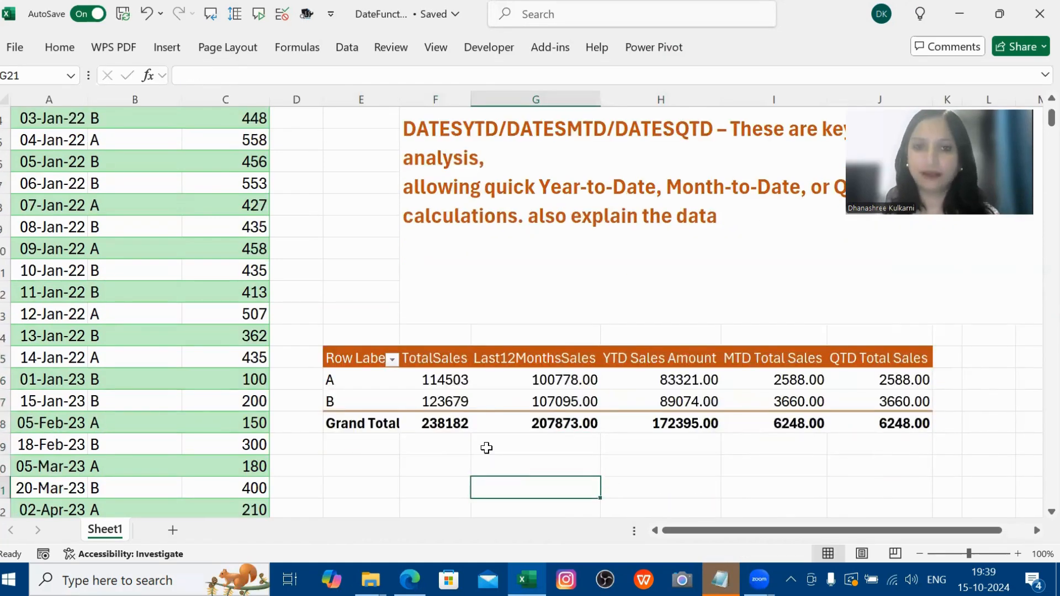